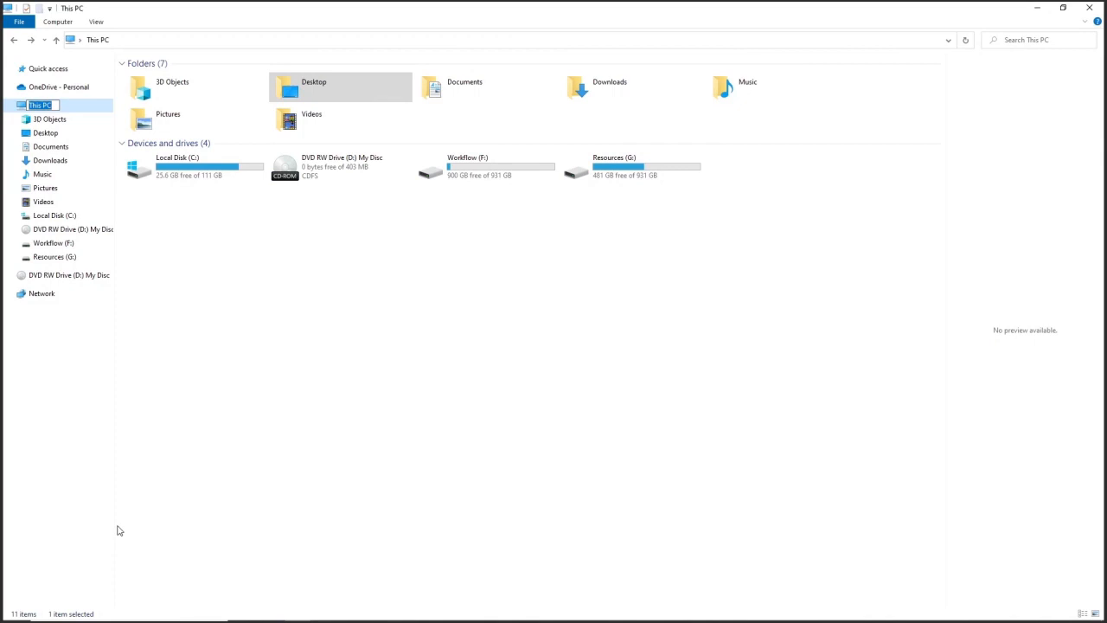
Step: Launch Adobe Photoshop 2020
left_click(25, 506)
left_click(15, 609)
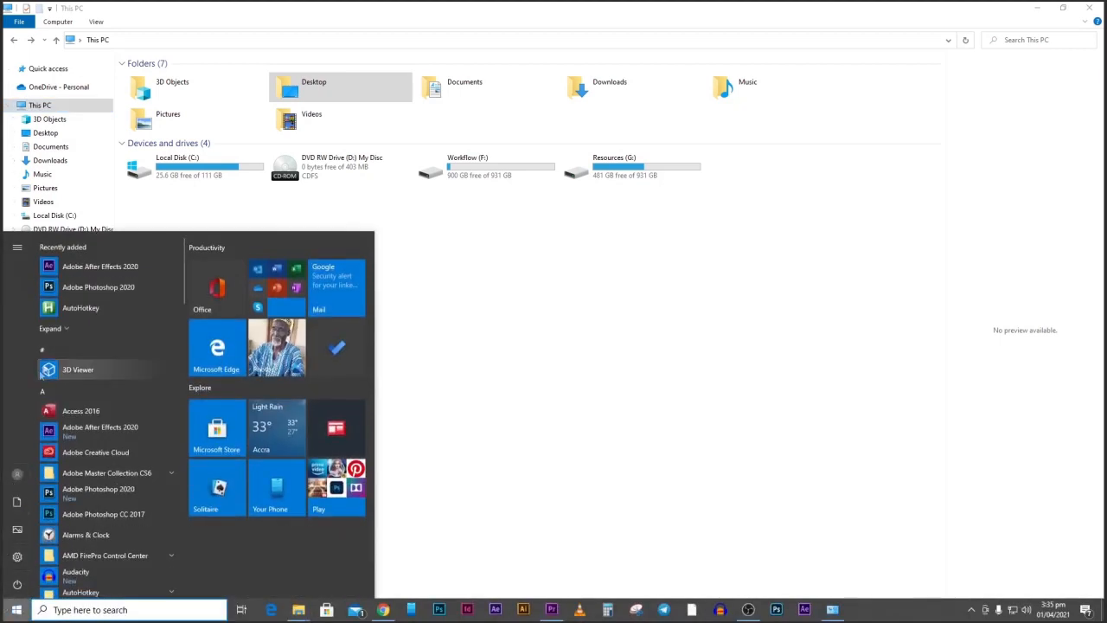
left_click(83, 288)
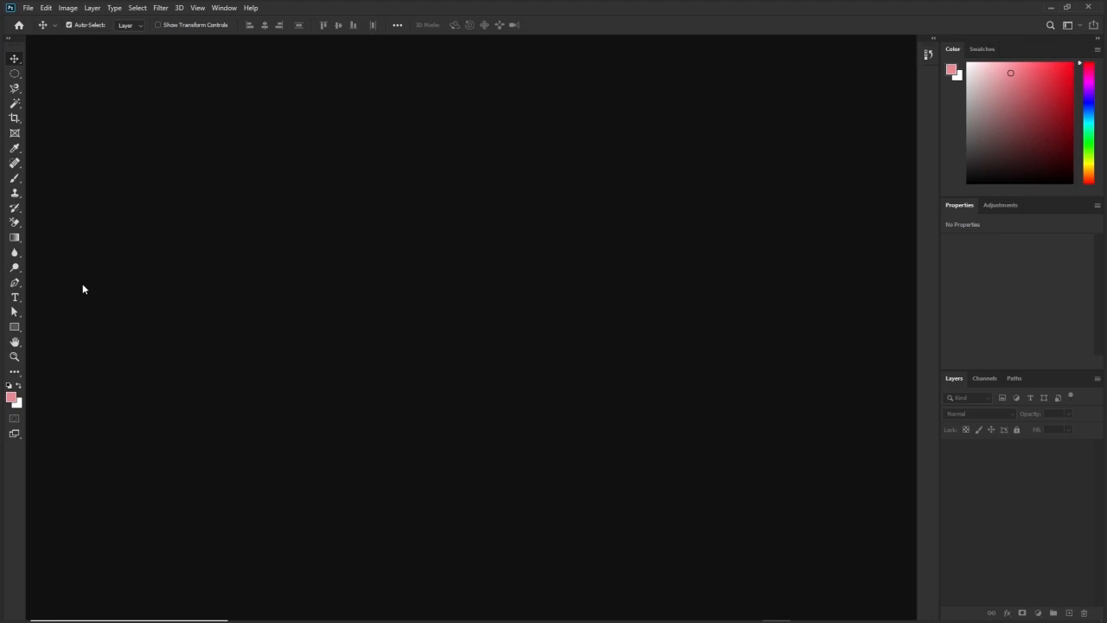
left_click(26, 9)
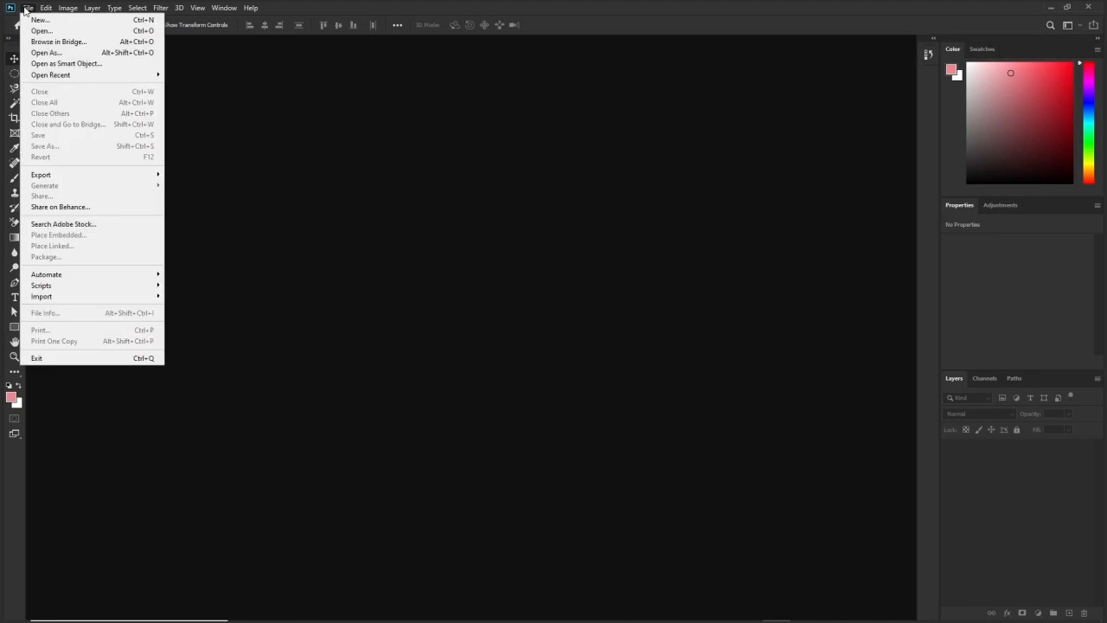
left_click(39, 20)
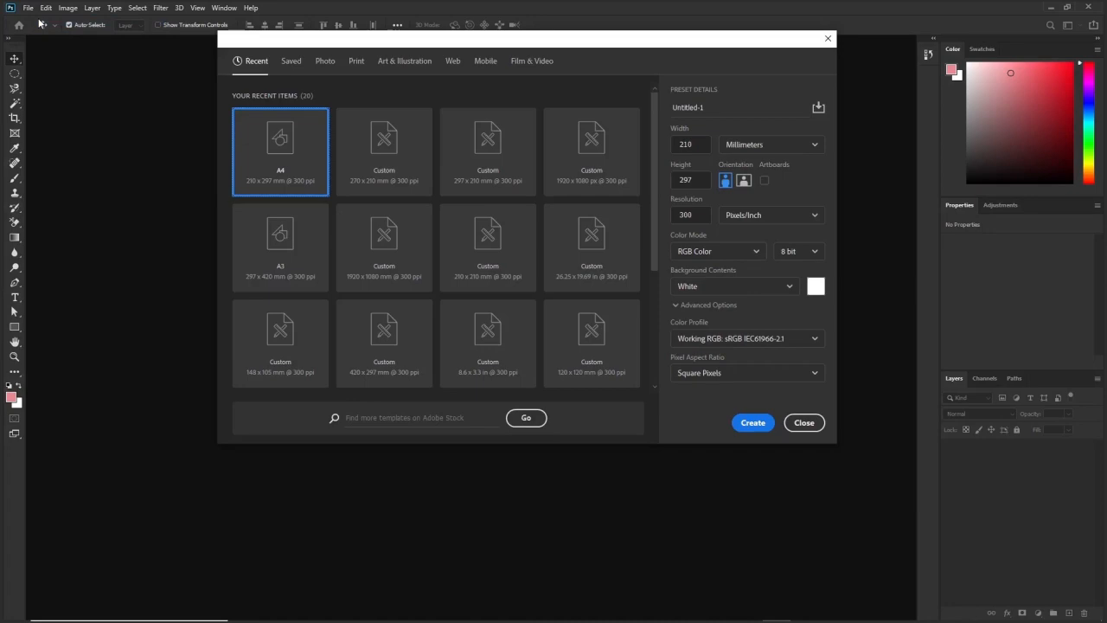
left_click_drag(368, 41, 344, 128)
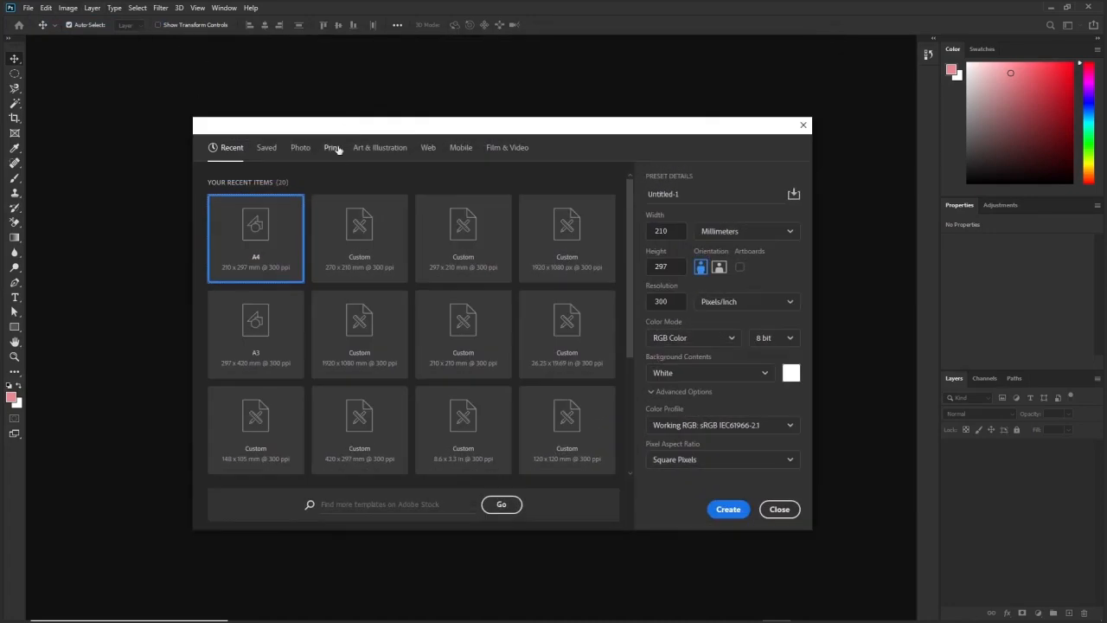
left_click(802, 125)
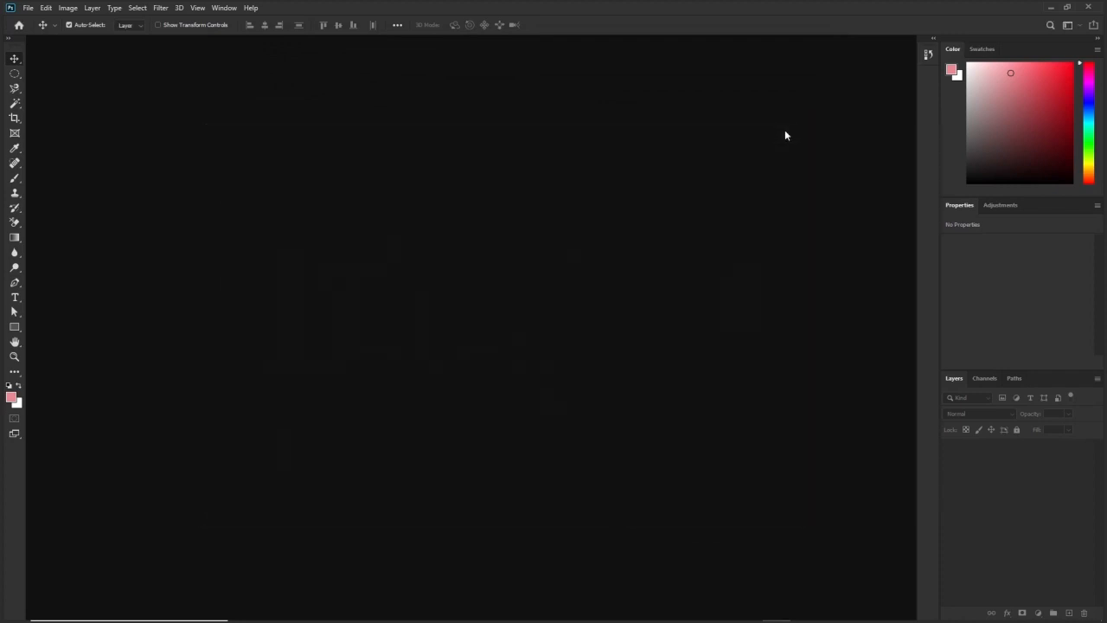
key("ctrl+n")
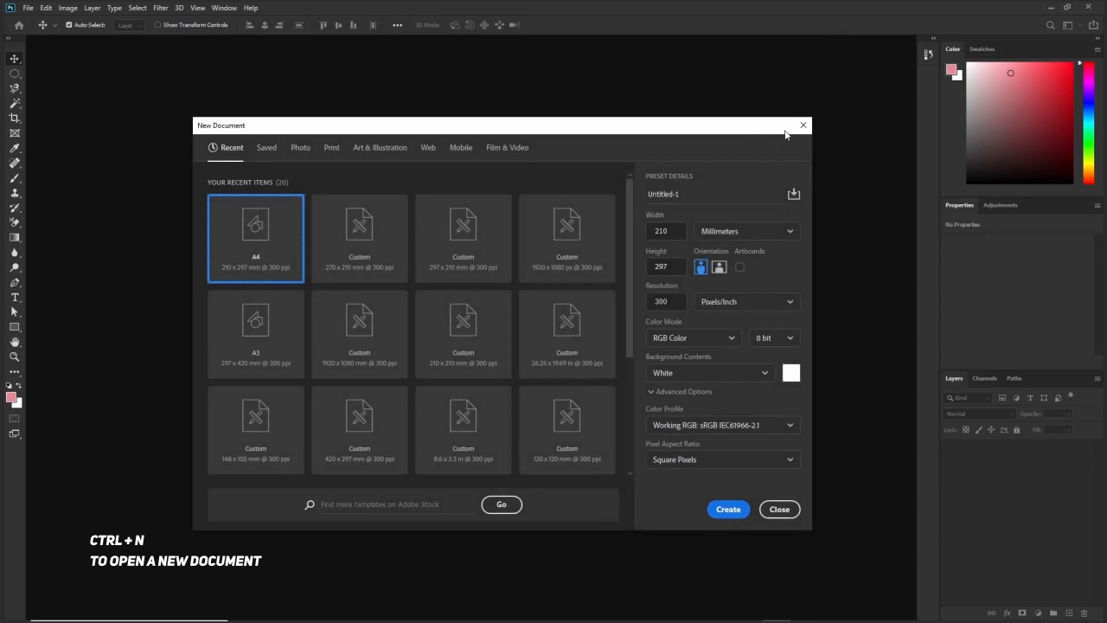
left_click(804, 125)
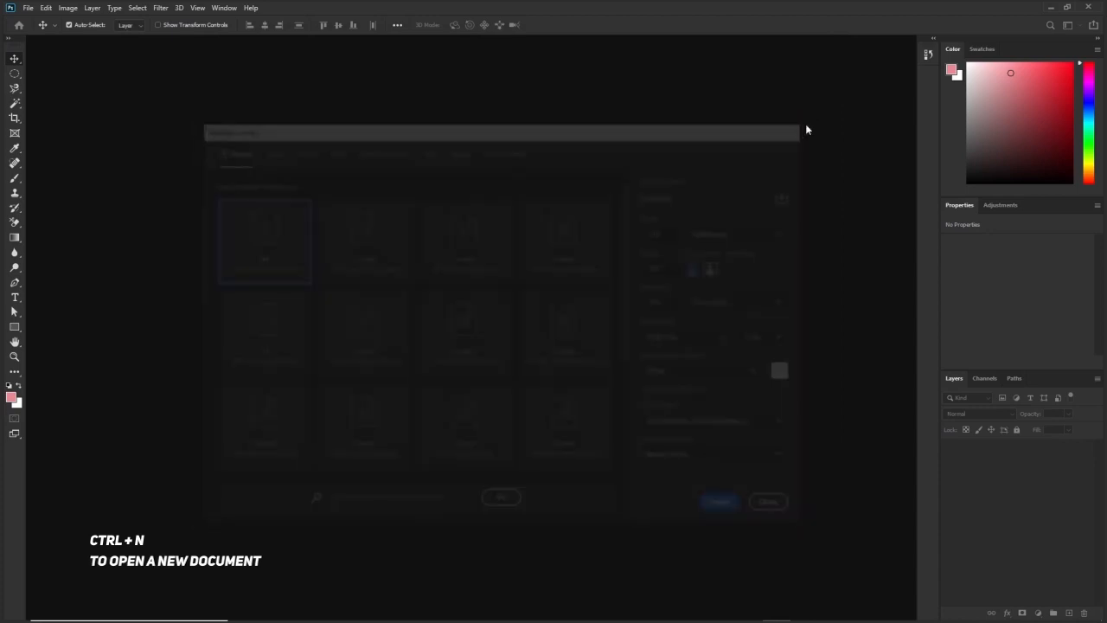
Step: Start a new document and show the blank presets for photo and print, ending on the print presets
left_click(29, 10)
left_click(34, 21)
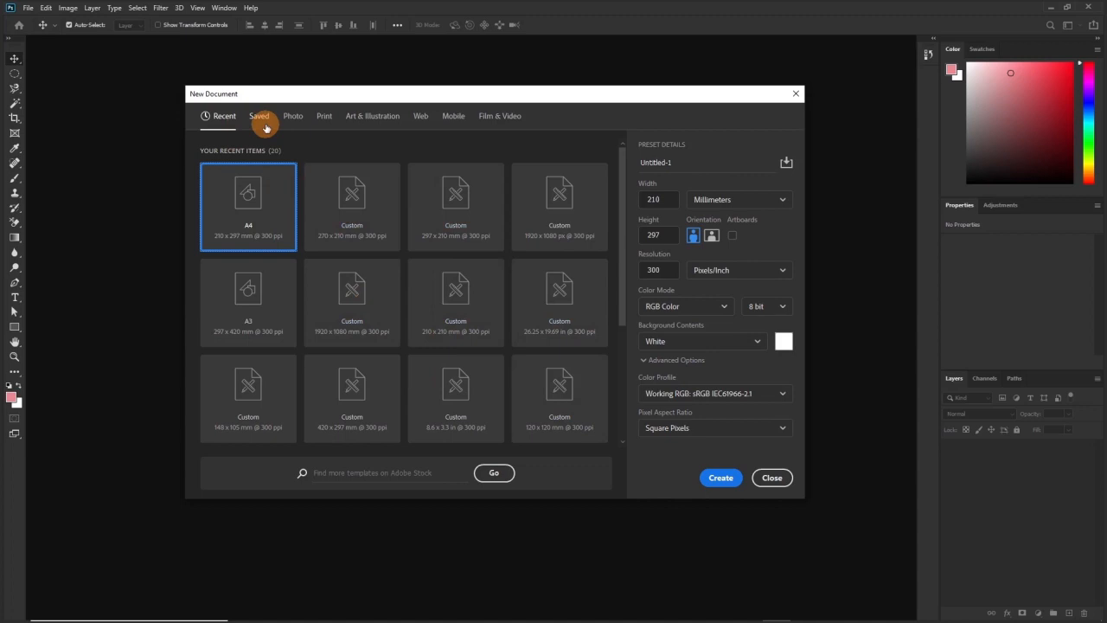
left_click(295, 118)
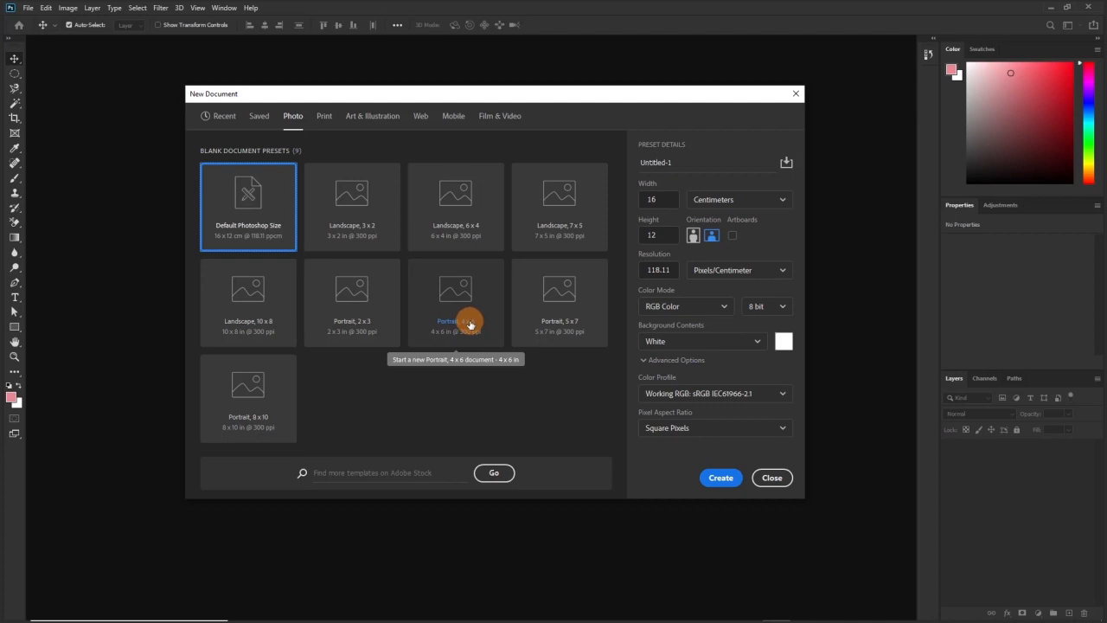
left_click(323, 117)
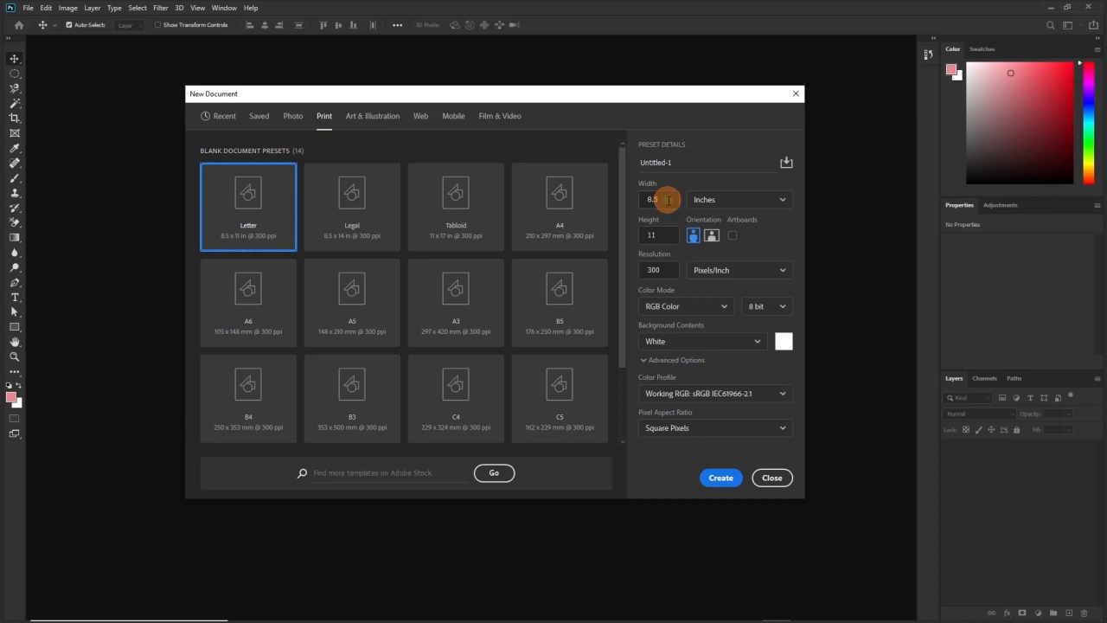
Step: Set the new document's width to 10 inches and height to 24 inches, and name it "try one"
left_click(668, 200)
type("10")
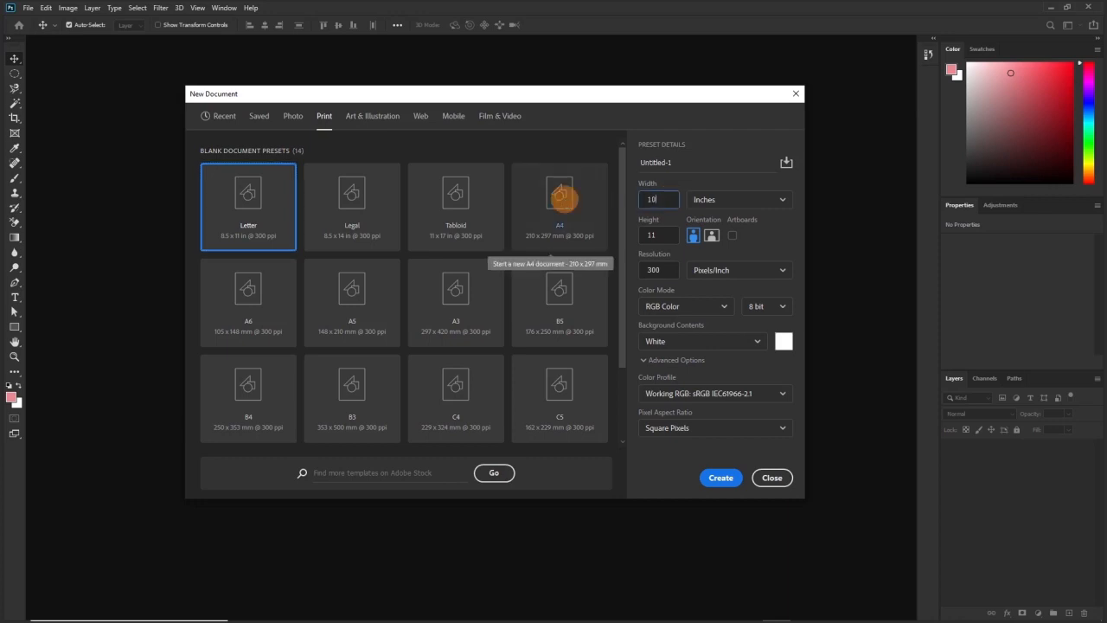
left_click(665, 236)
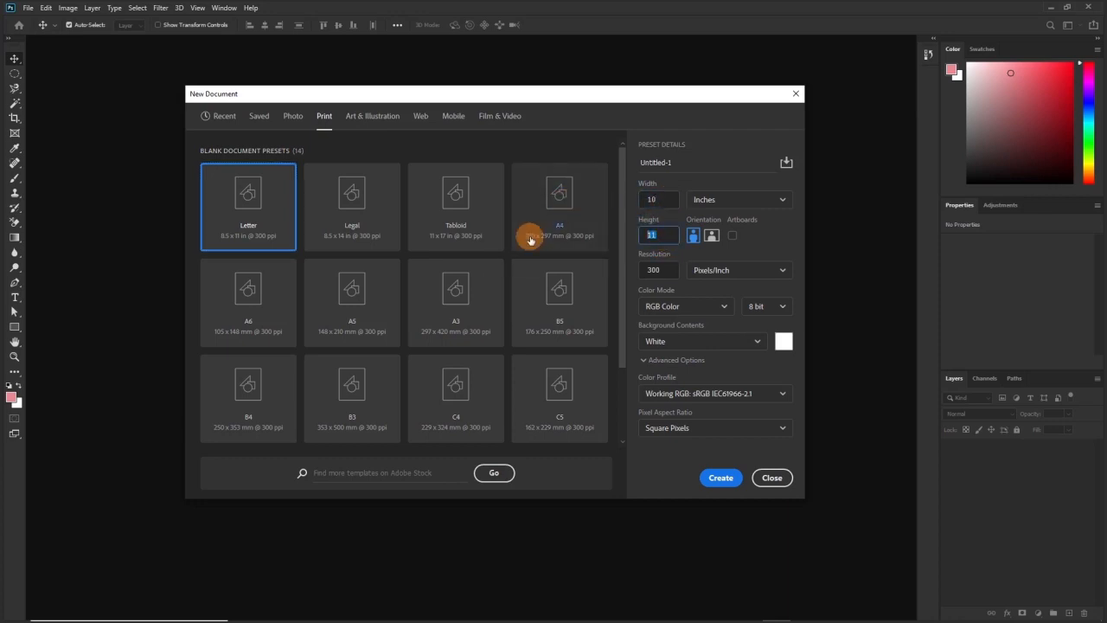
type("24")
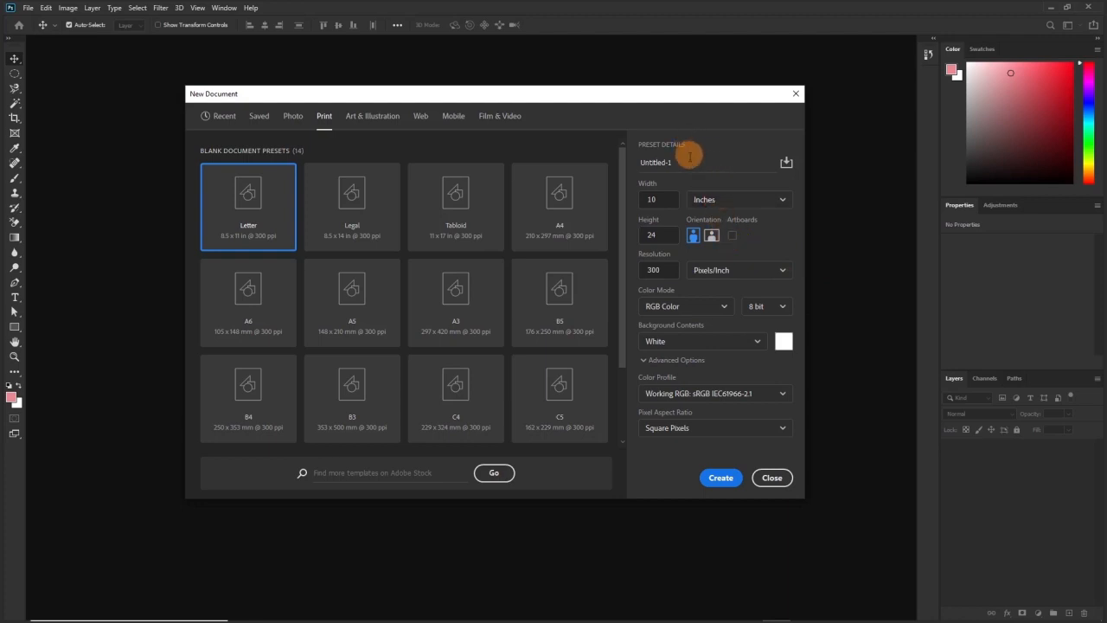
left_click_drag(692, 162, 587, 165)
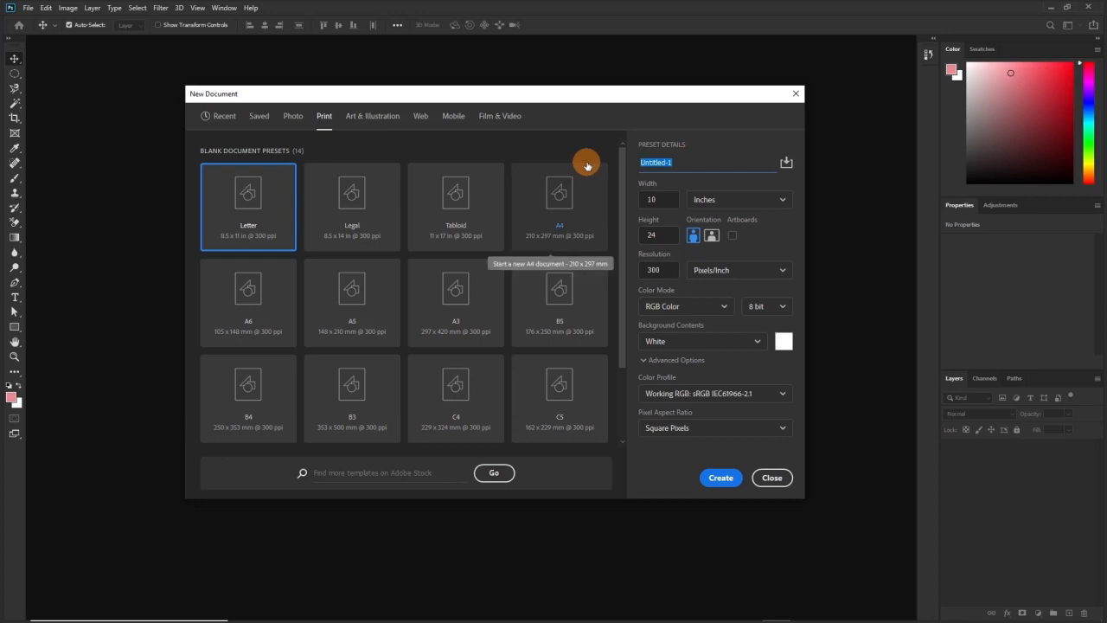
type("try one")
Step: Set the new document's color mode to CMYK Color
double_click(654, 270)
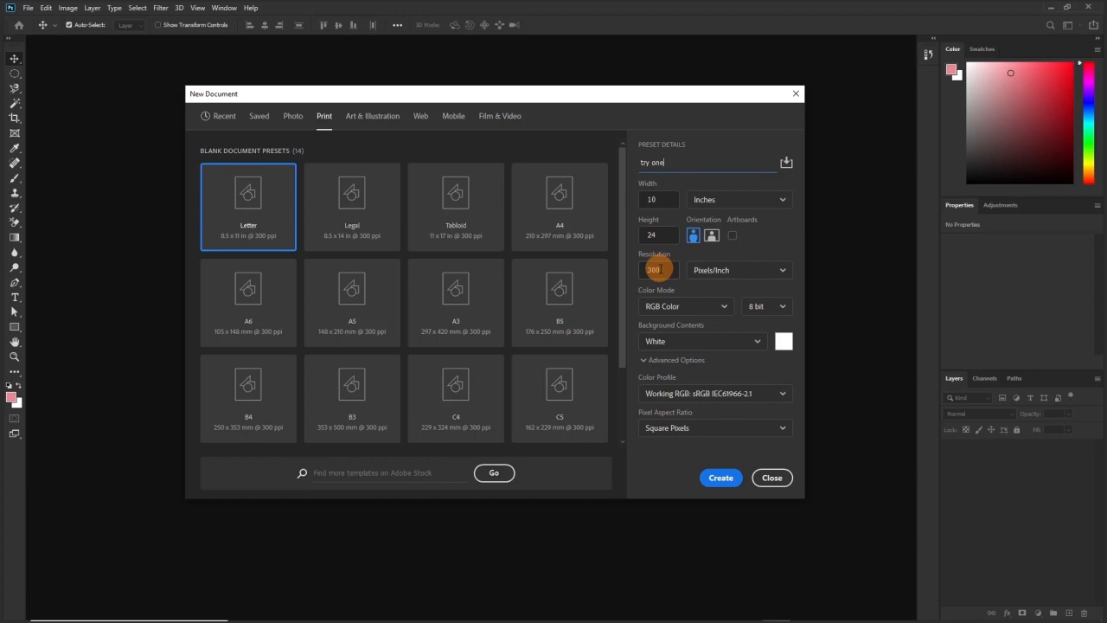
left_click(664, 302)
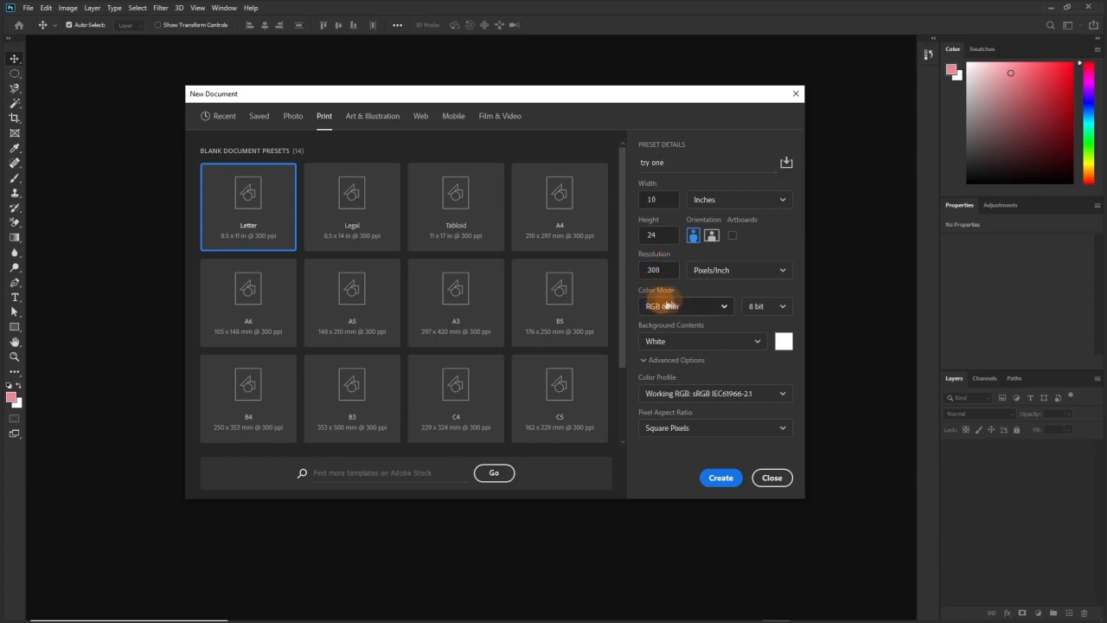
left_click(725, 307)
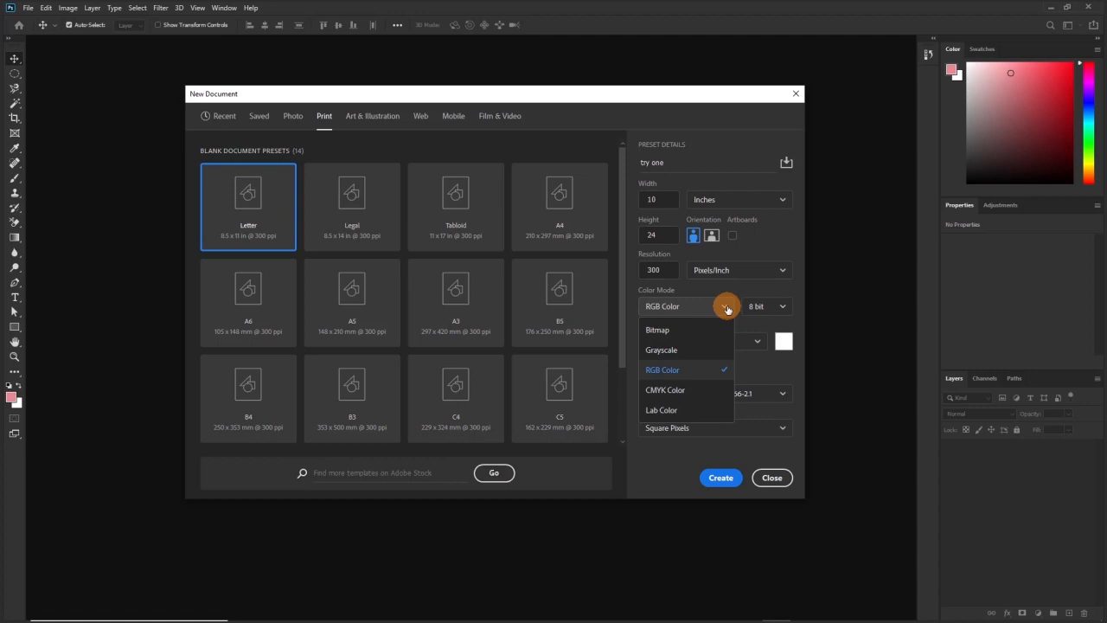
left_click(686, 390)
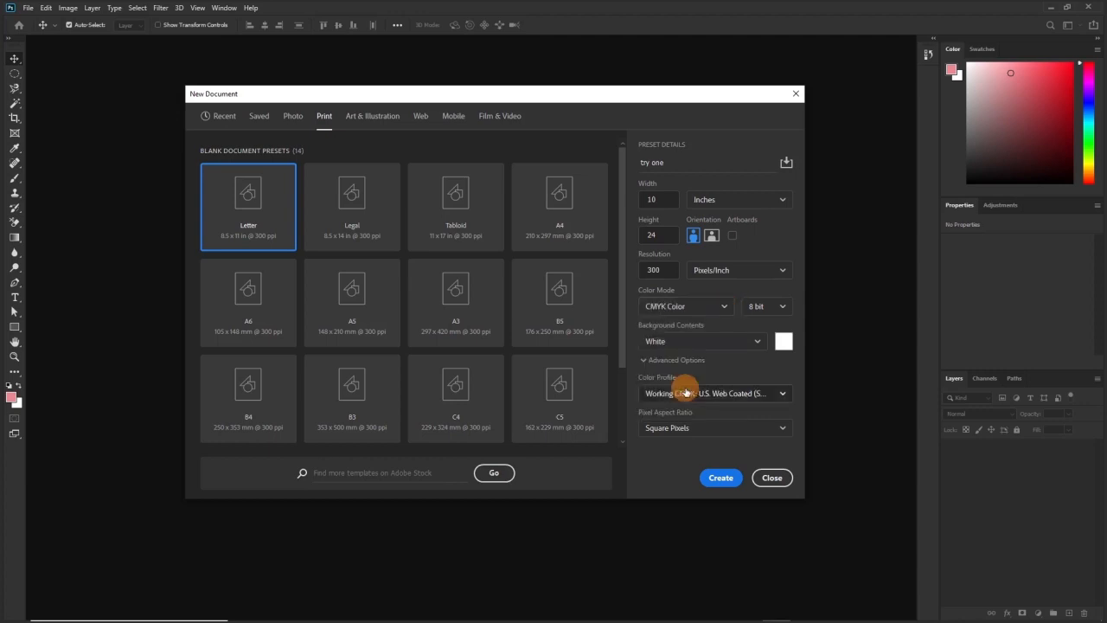
left_click(723, 305)
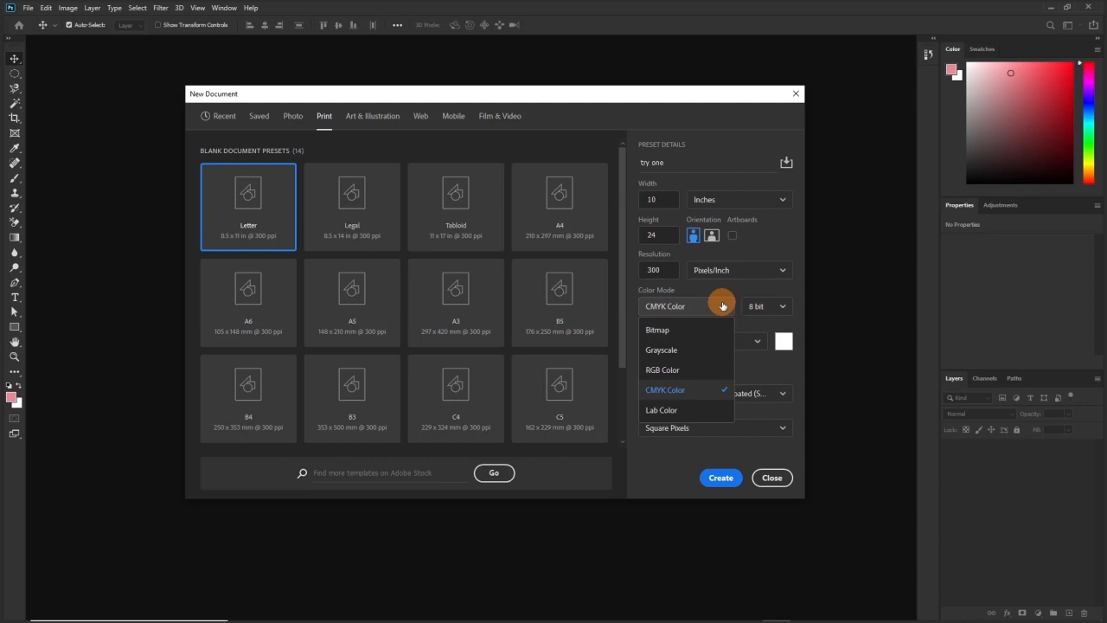
left_click(687, 390)
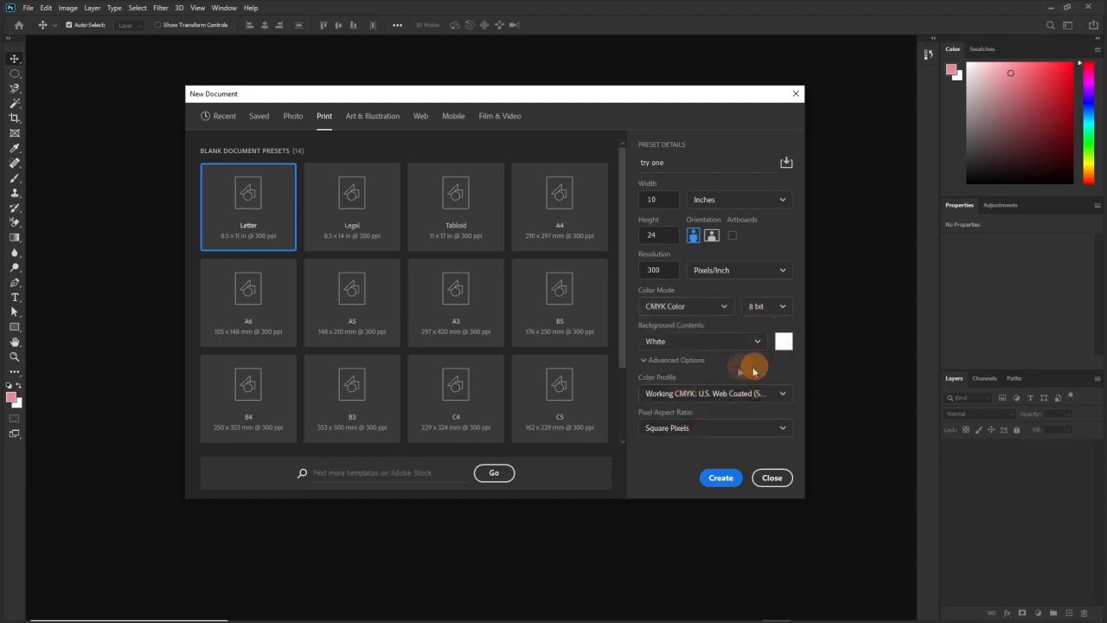
Step: Set the background contents to a custom dark green and create the document
left_click(644, 361)
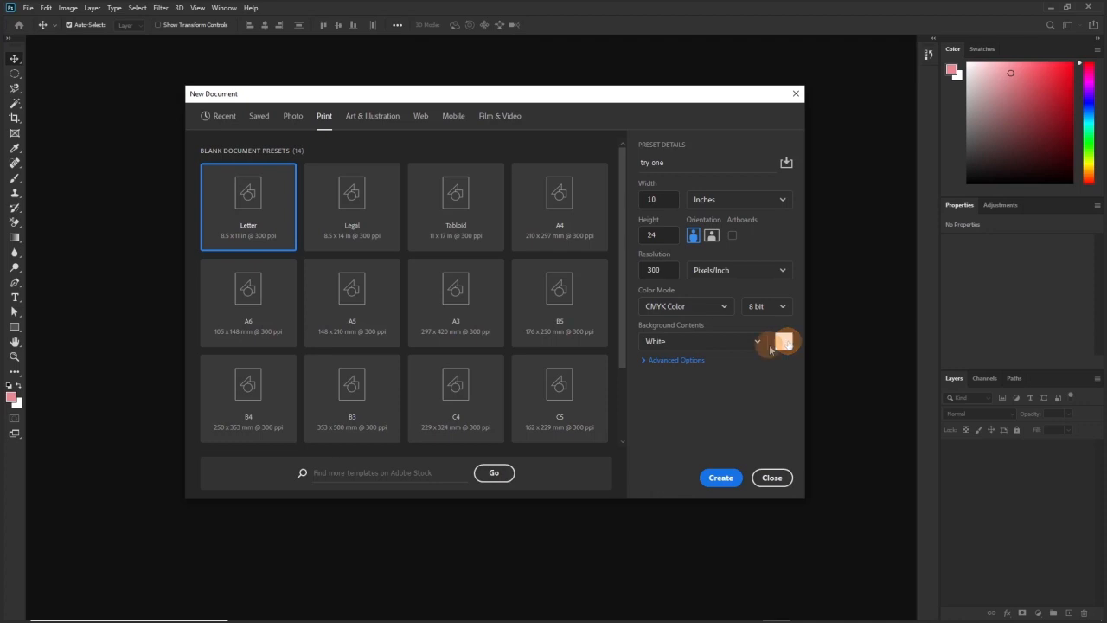
left_click(758, 343)
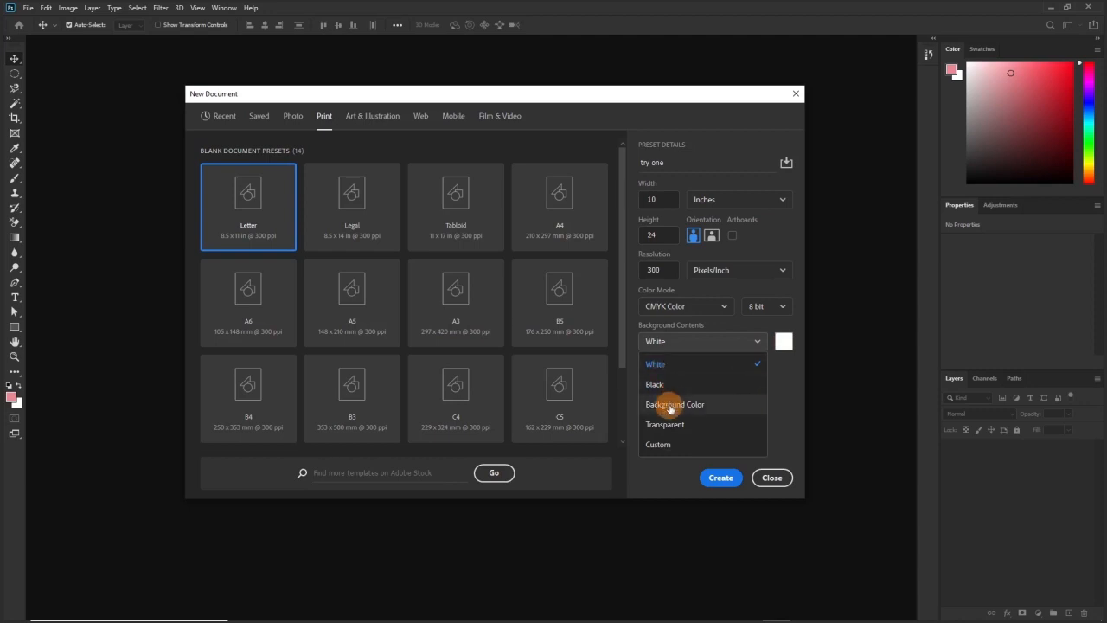
left_click(17, 403)
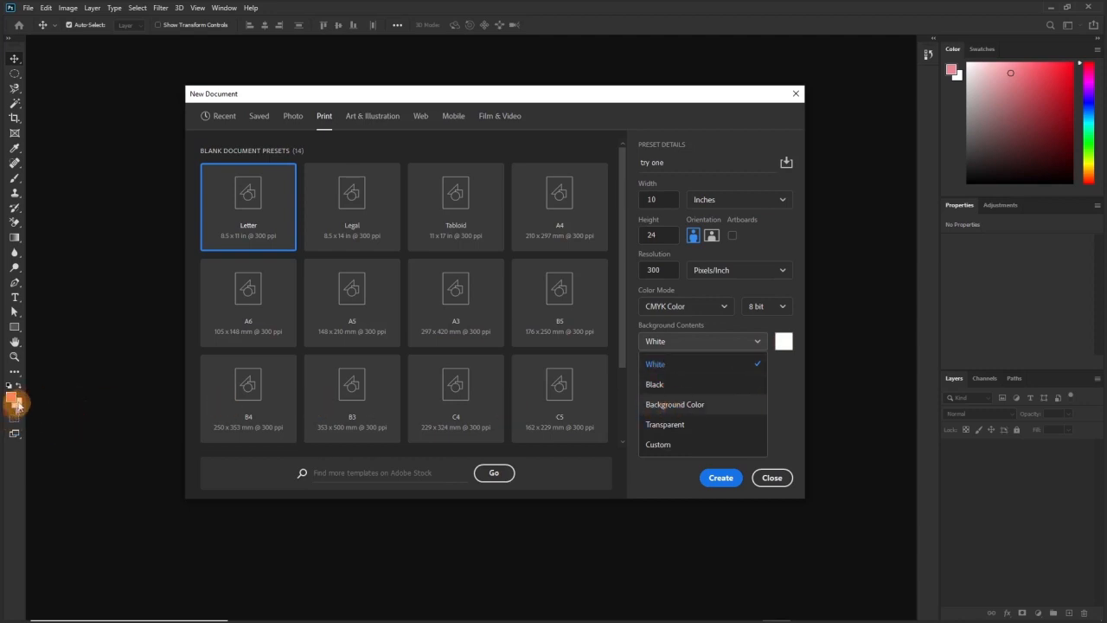
left_click(691, 430)
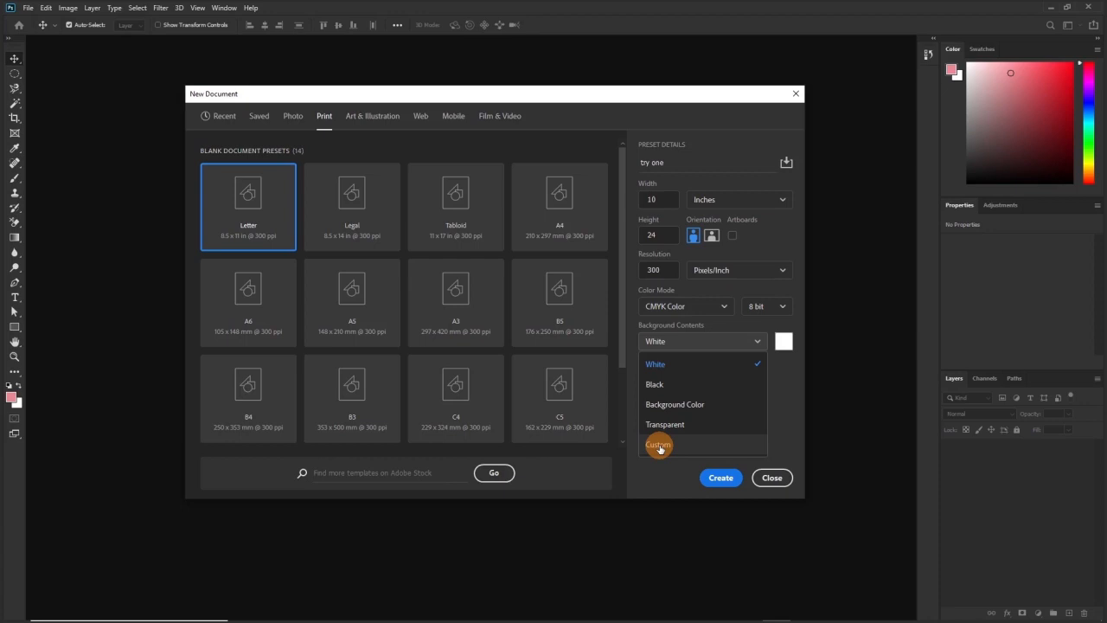
left_click(659, 446)
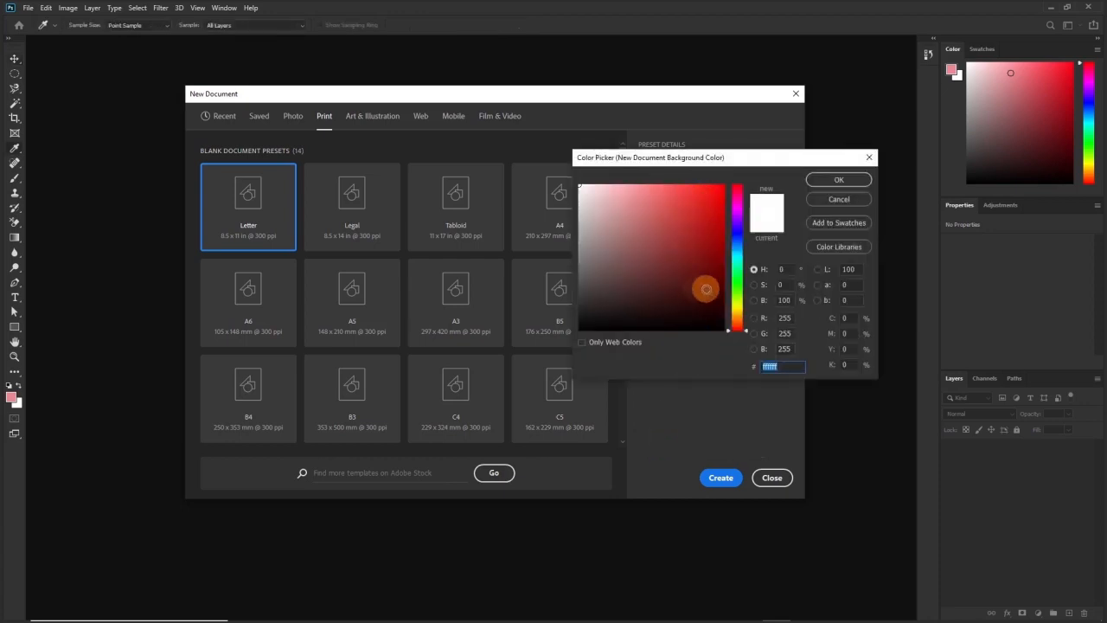
left_click_drag(736, 320, 736, 316)
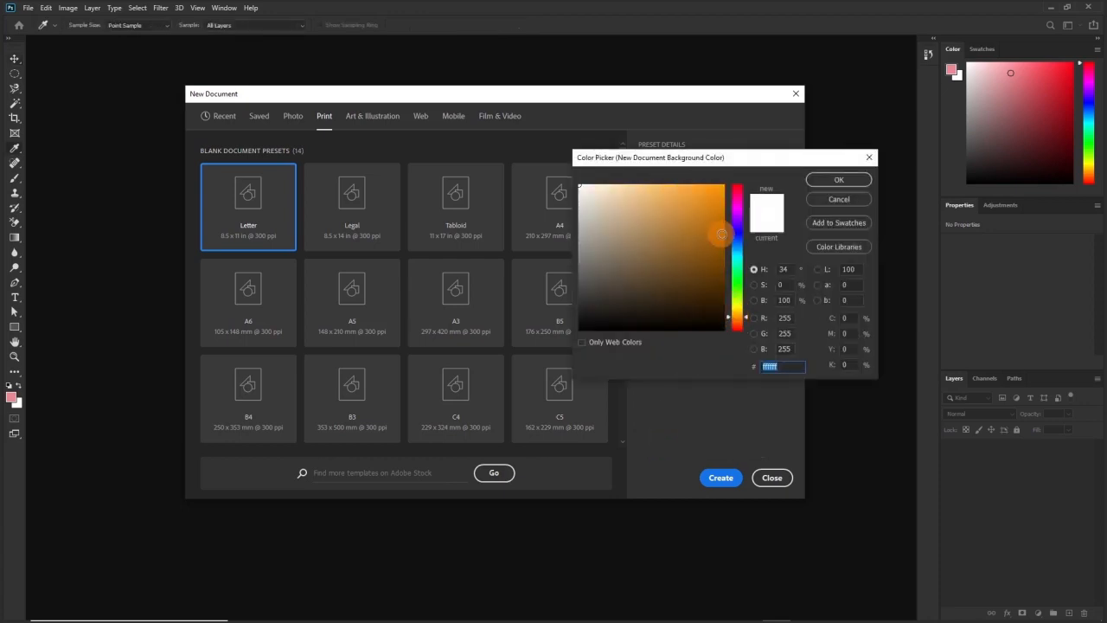
left_click_drag(722, 233, 723, 245)
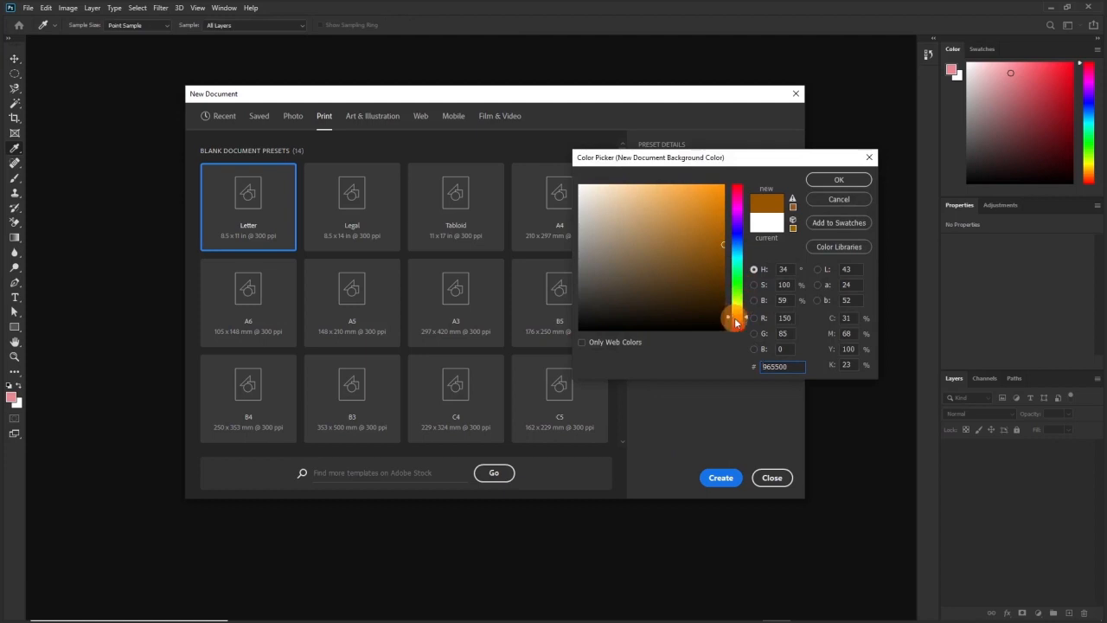
left_click(735, 250)
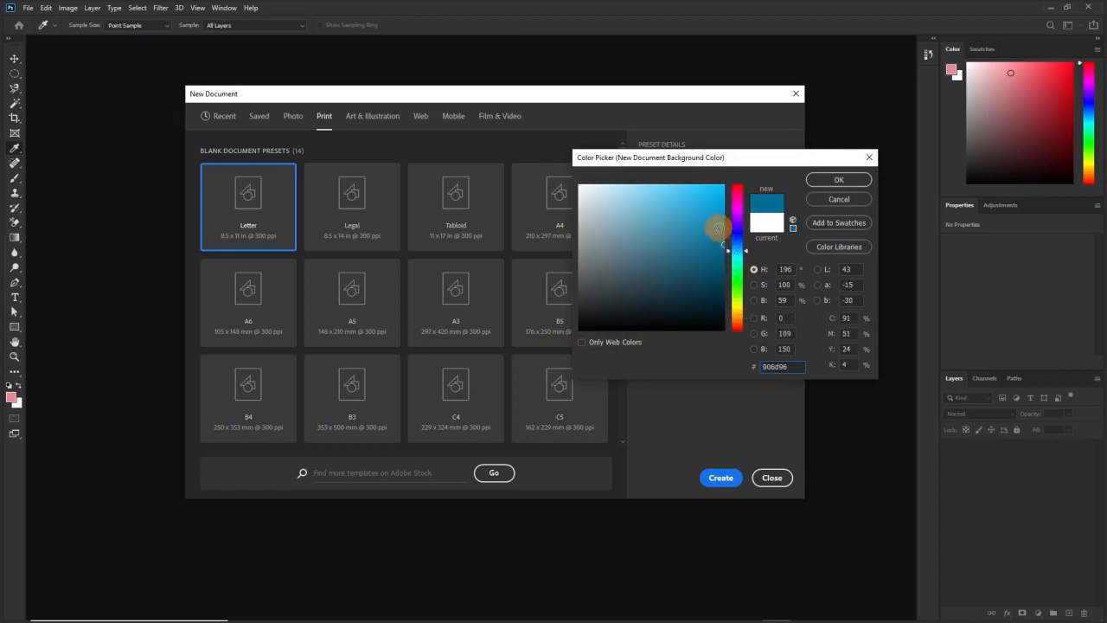
left_click(734, 298)
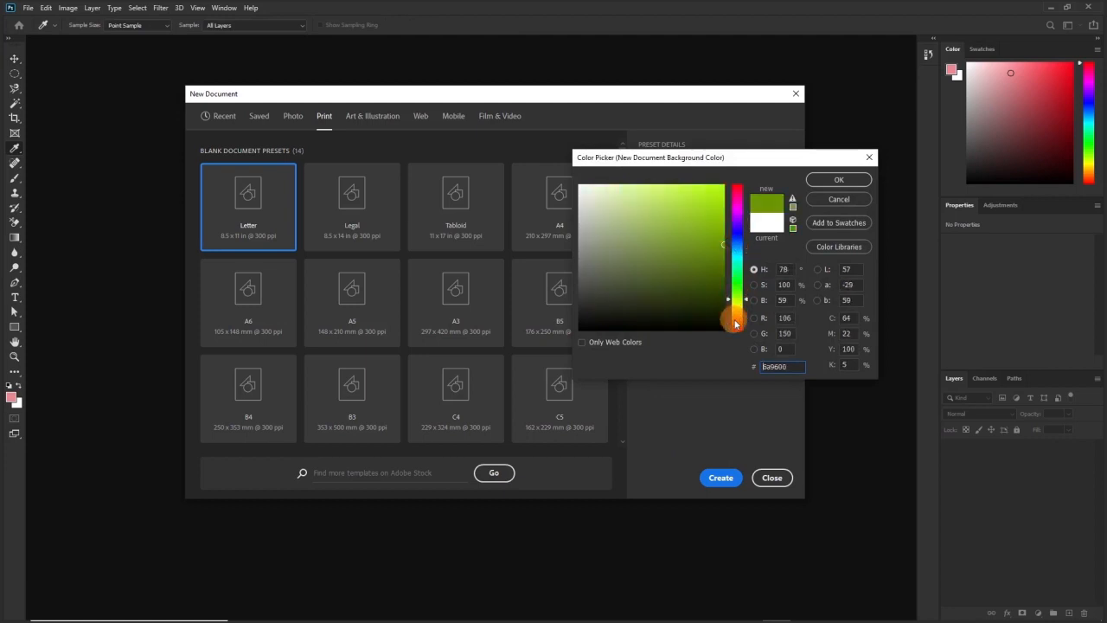
left_click(723, 268)
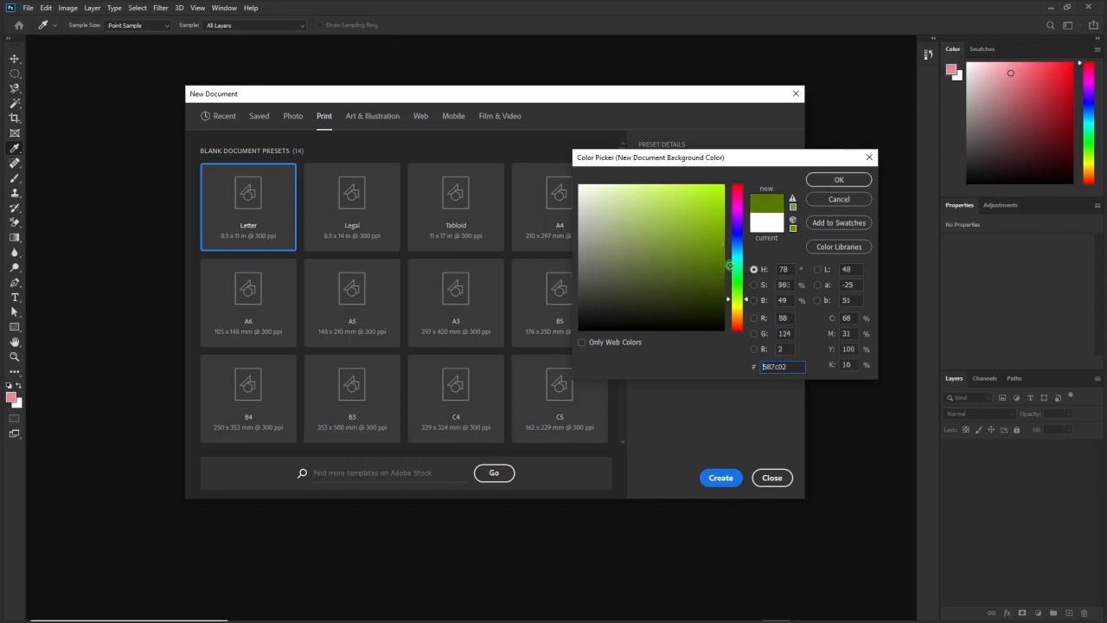
left_click(837, 182)
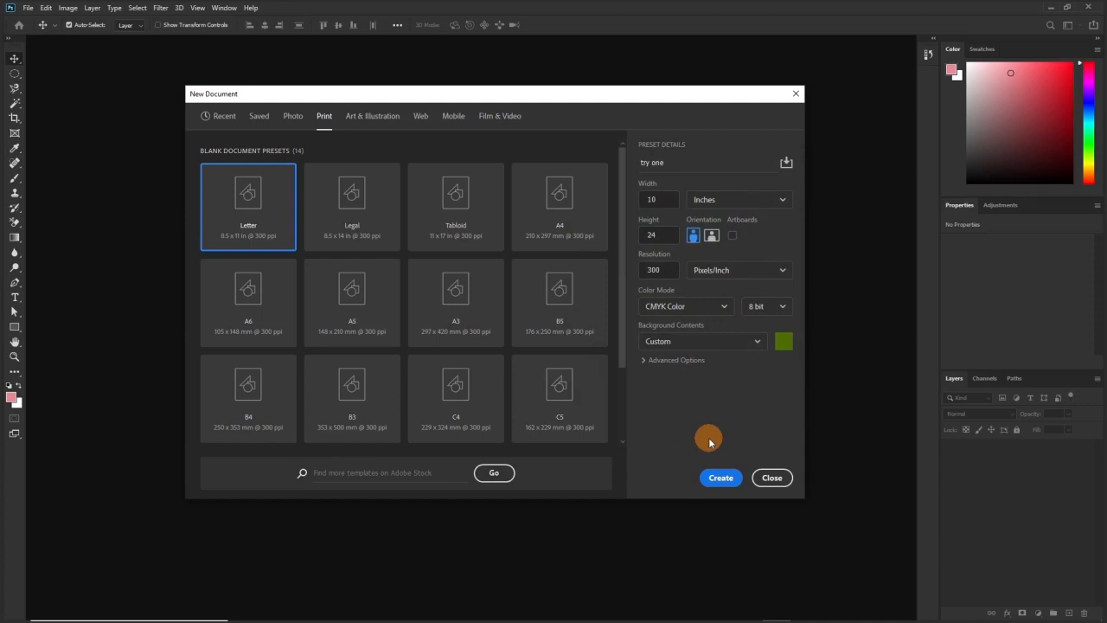
left_click(711, 476)
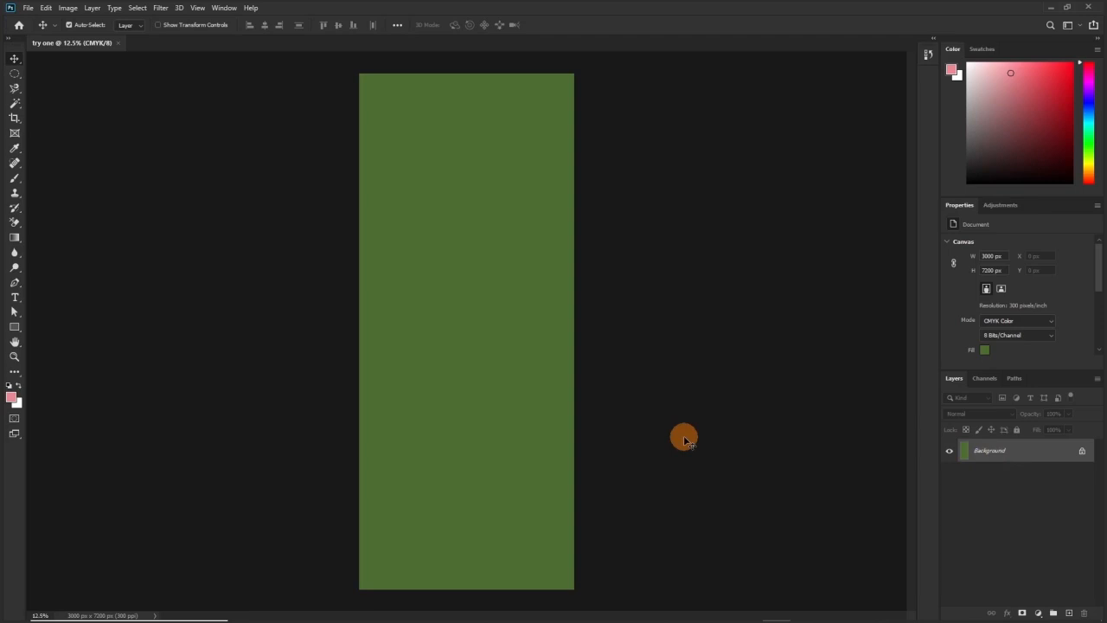
Step: Start another new document and name it "try two"
key("ctrl")
key("ctrl+n")
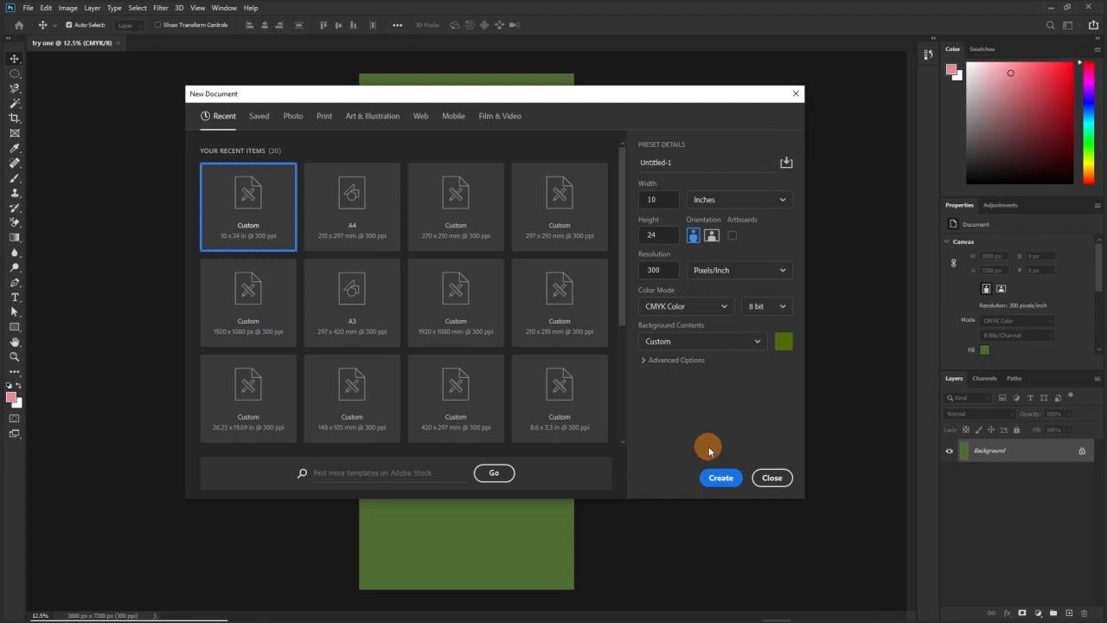
left_click_drag(436, 97, 414, 76)
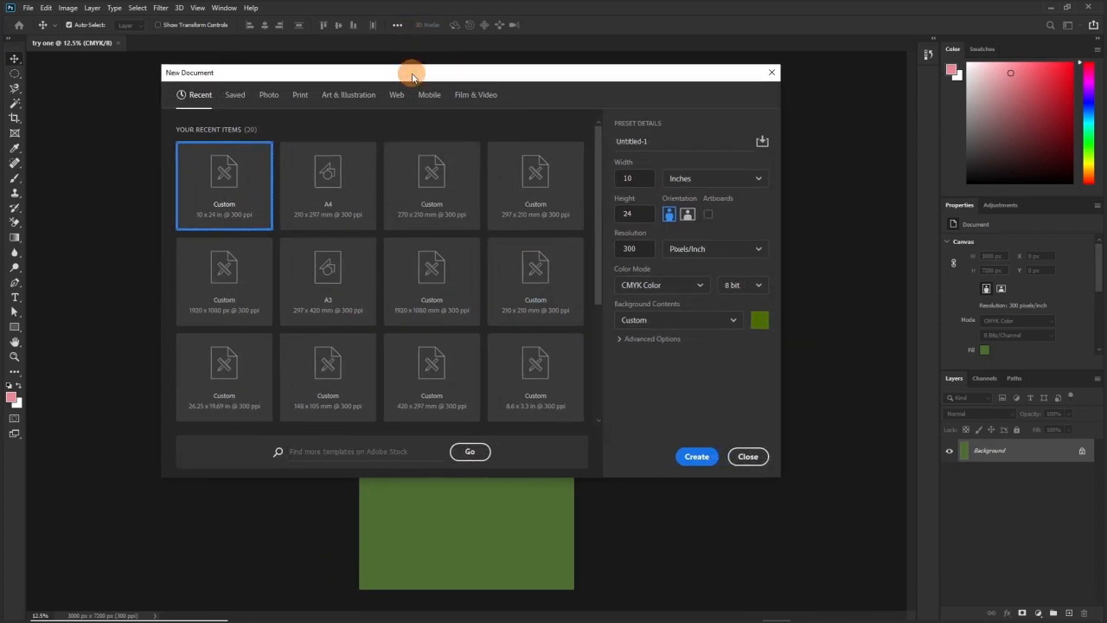
left_click_drag(683, 141, 521, 140)
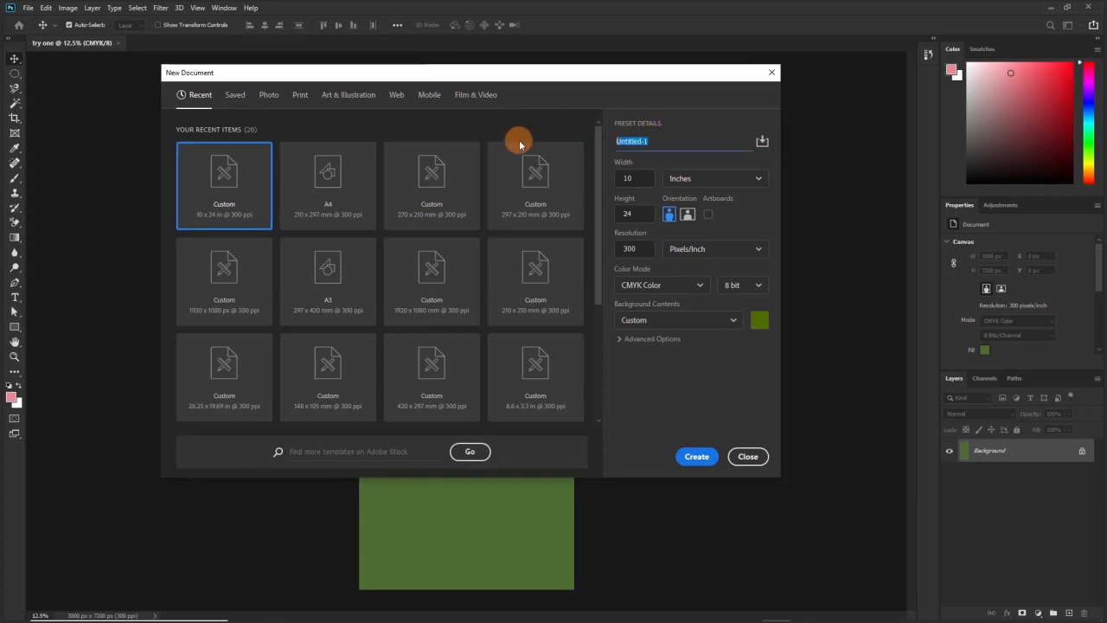
type("try")
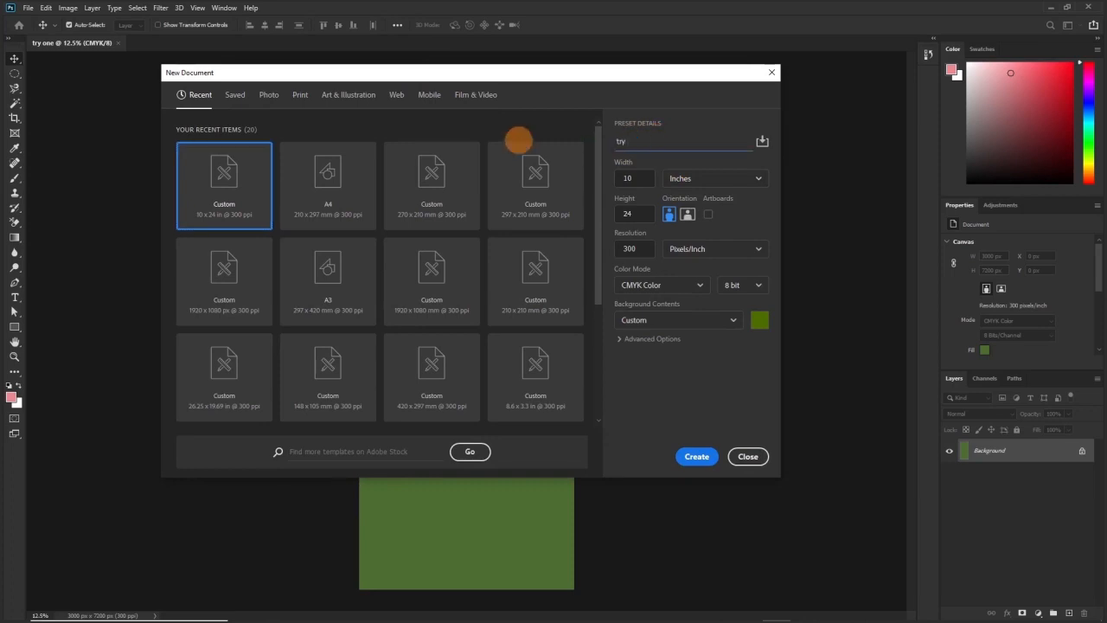
type(" two")
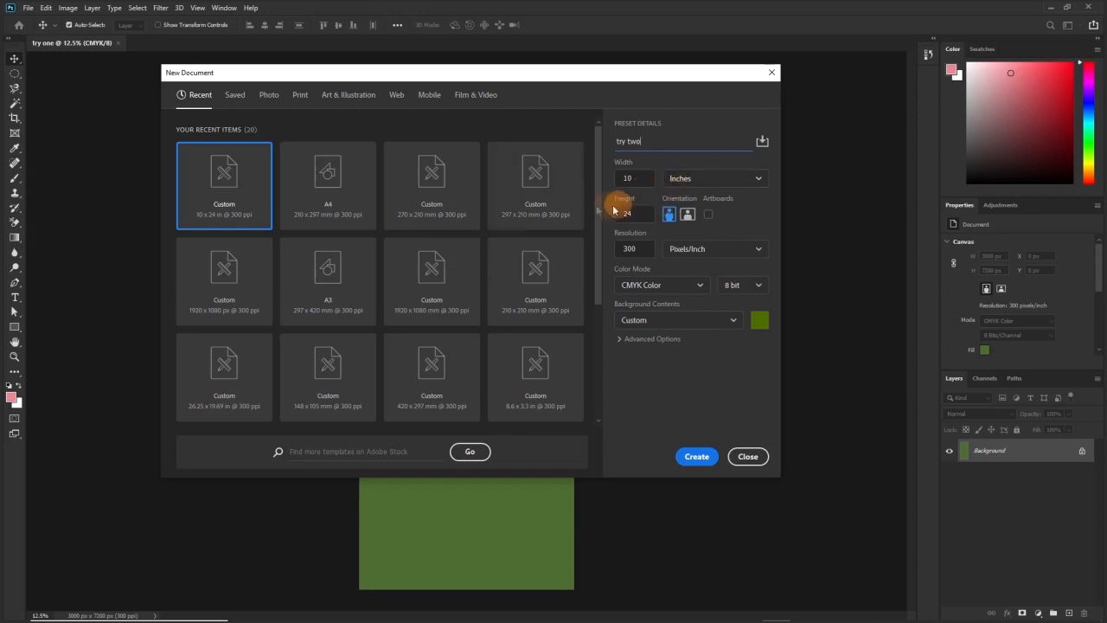
Step: Choose the recent A4 preset at 300 ppi, switch it to landscape orientation and create the document
left_click(321, 195)
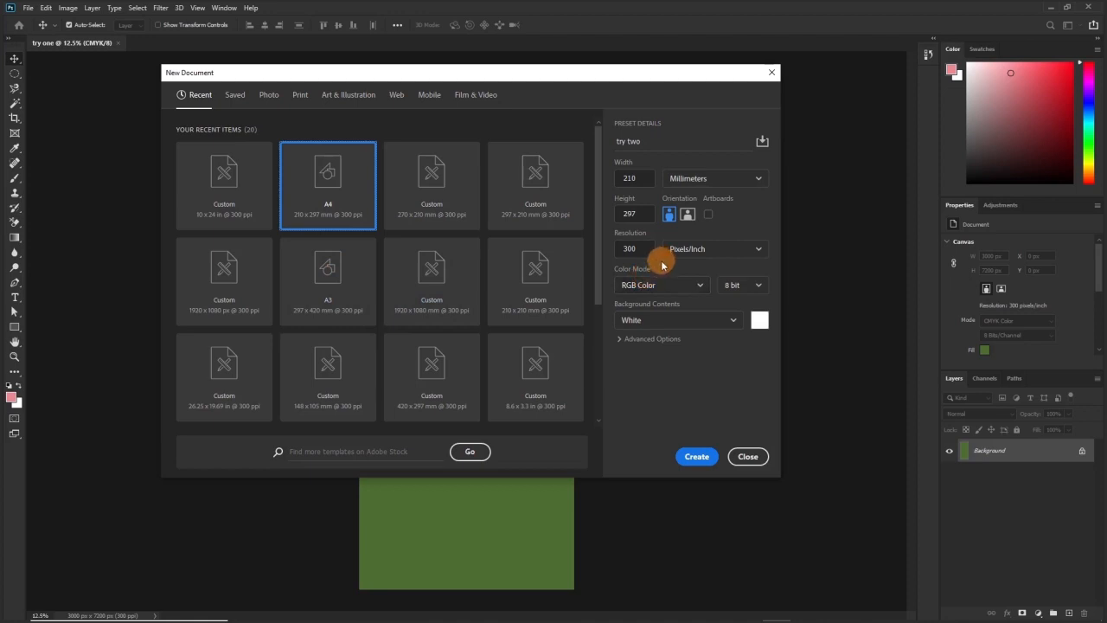
left_click(687, 216)
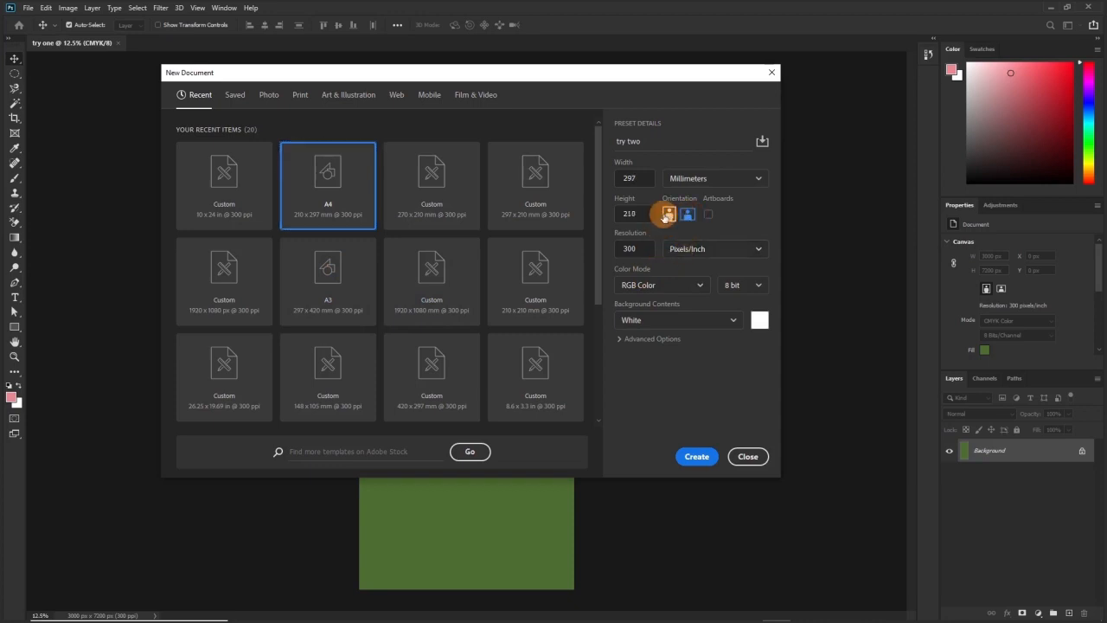
left_click(671, 216)
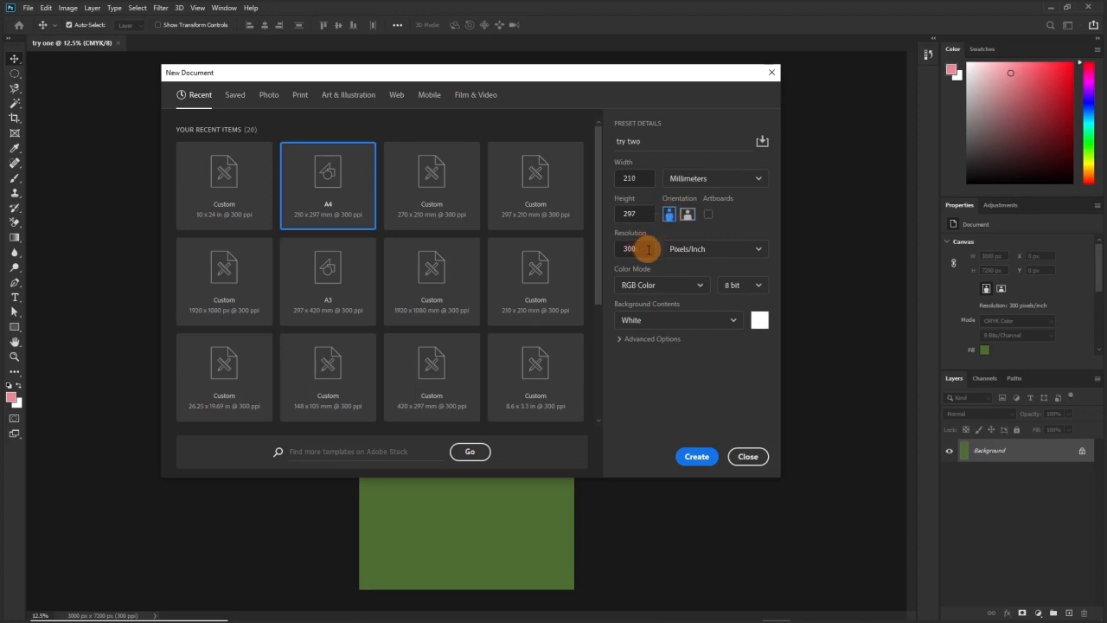
left_click(688, 216)
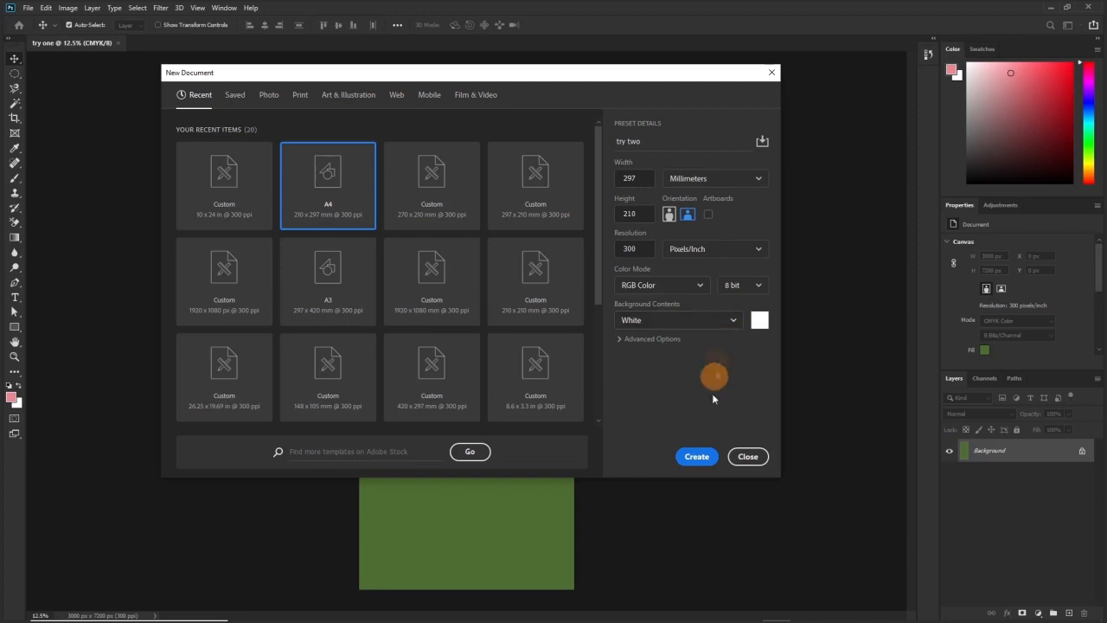
left_click(708, 461)
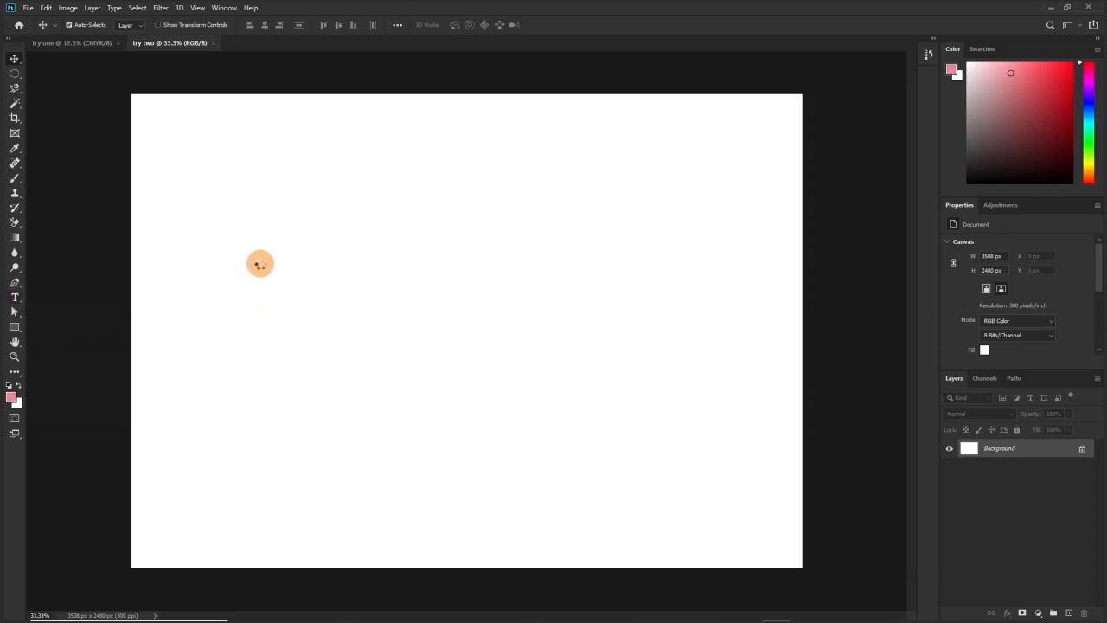
Step: Add horizontal text in the upper part of the canvas reading "TESTING TRY TWO" with "DOCUMENT TWO" on a second line
key("t")
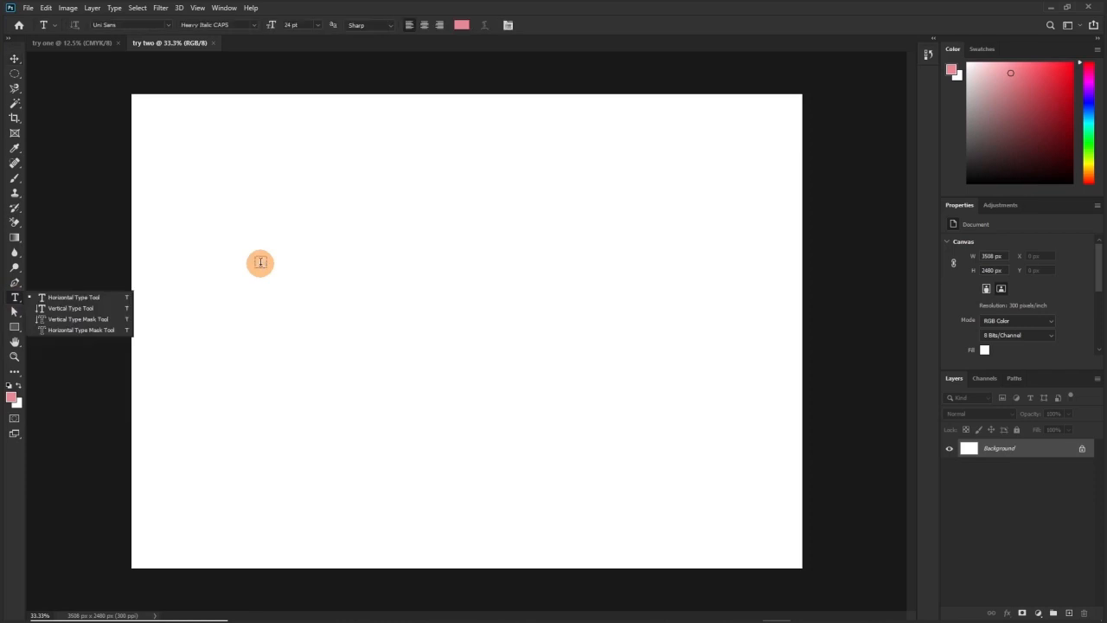
left_click(65, 298)
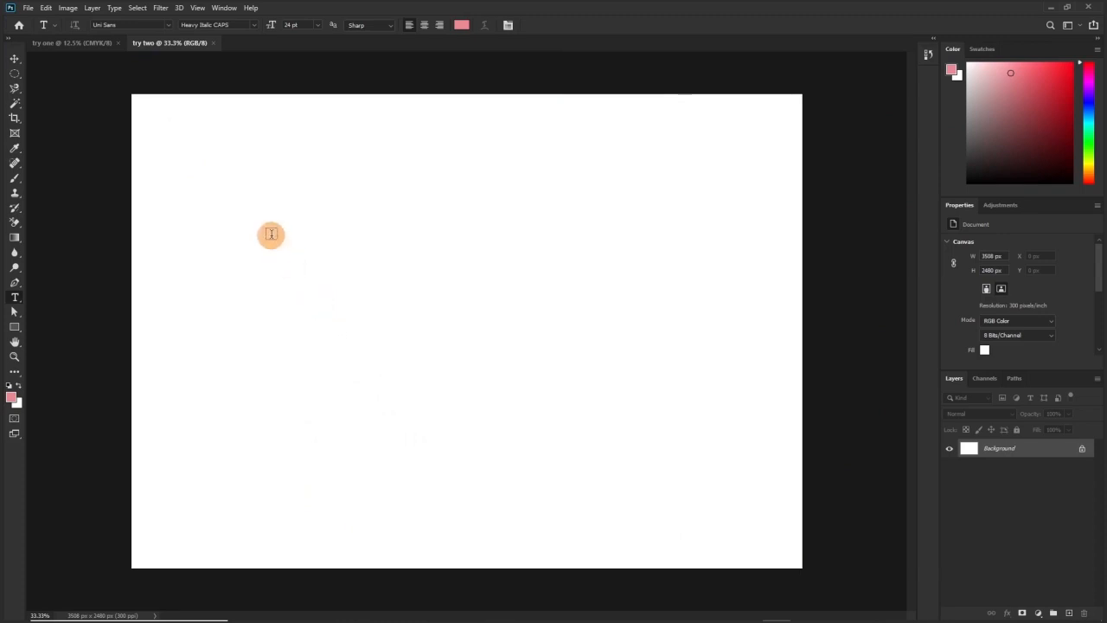
left_click(270, 252)
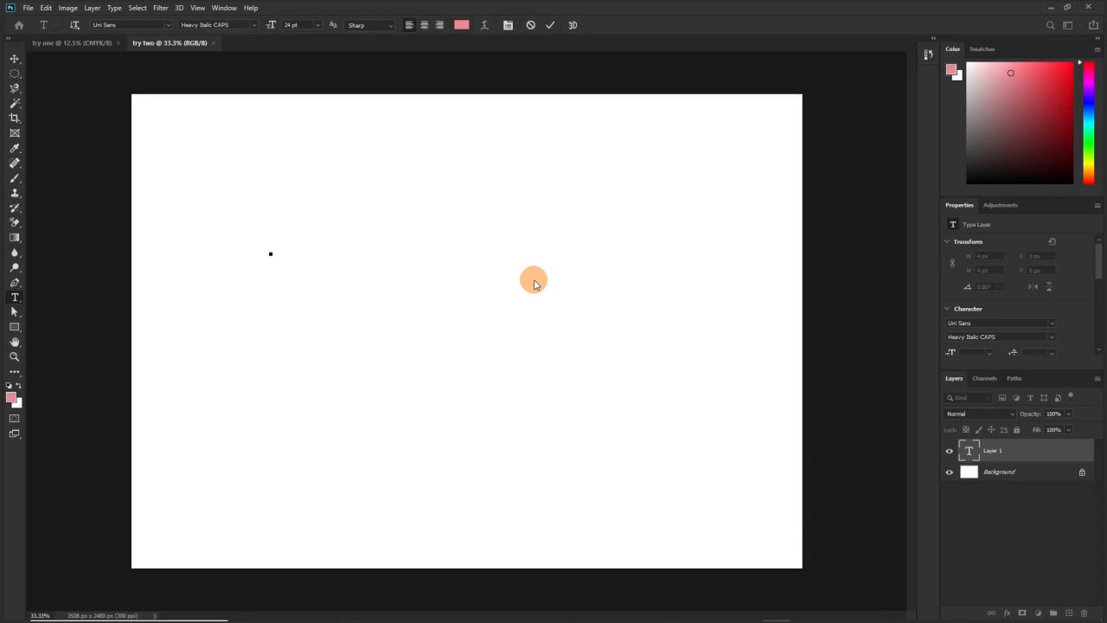
type("TESTING TRY TWO")
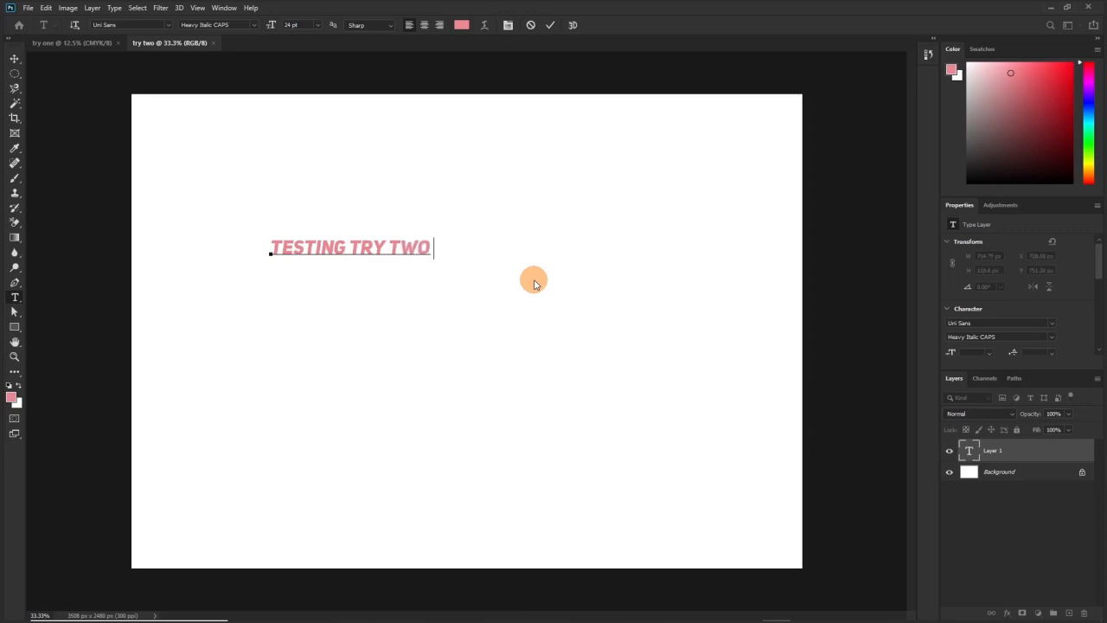
key("Return")
type("DOCUMENT TWO")
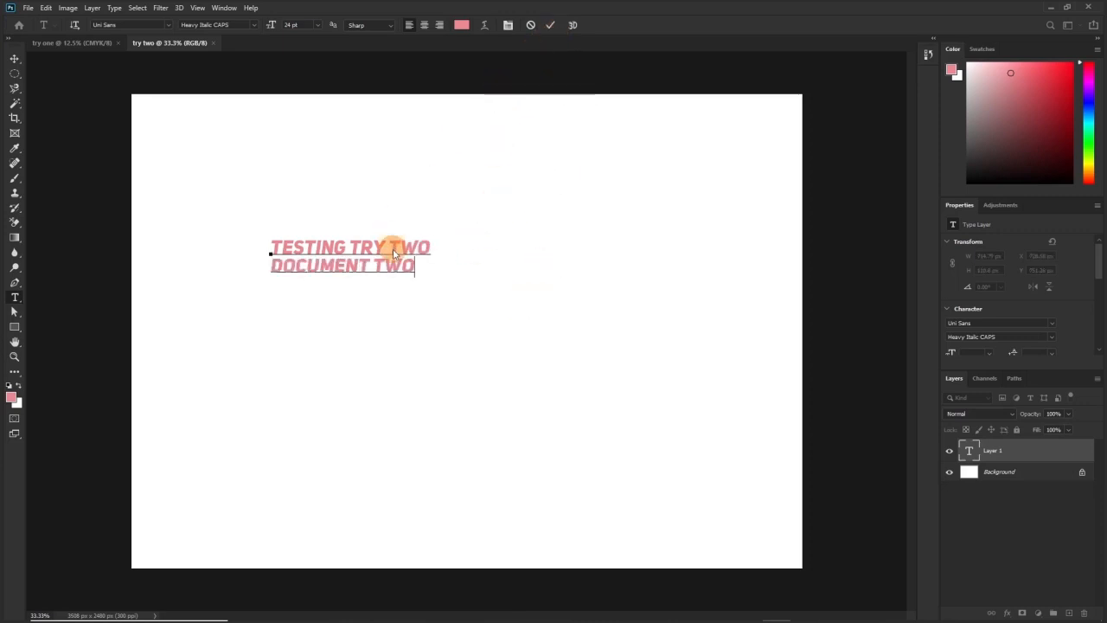
left_click(550, 28)
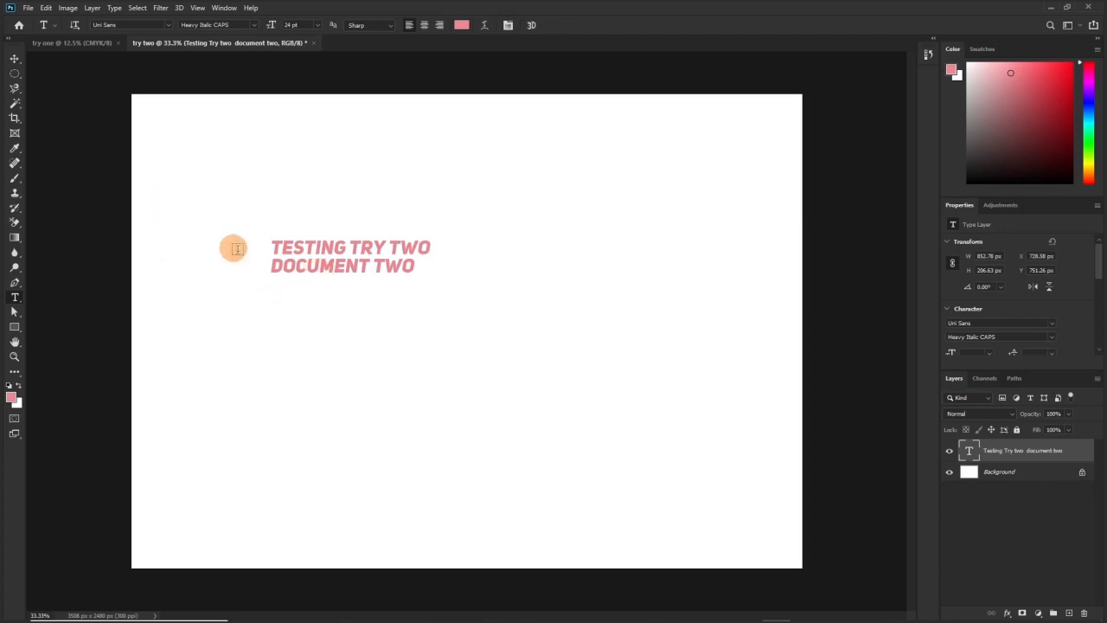
Step: Move the two-line text higher on the canvas with the Move tool
left_click(15, 60)
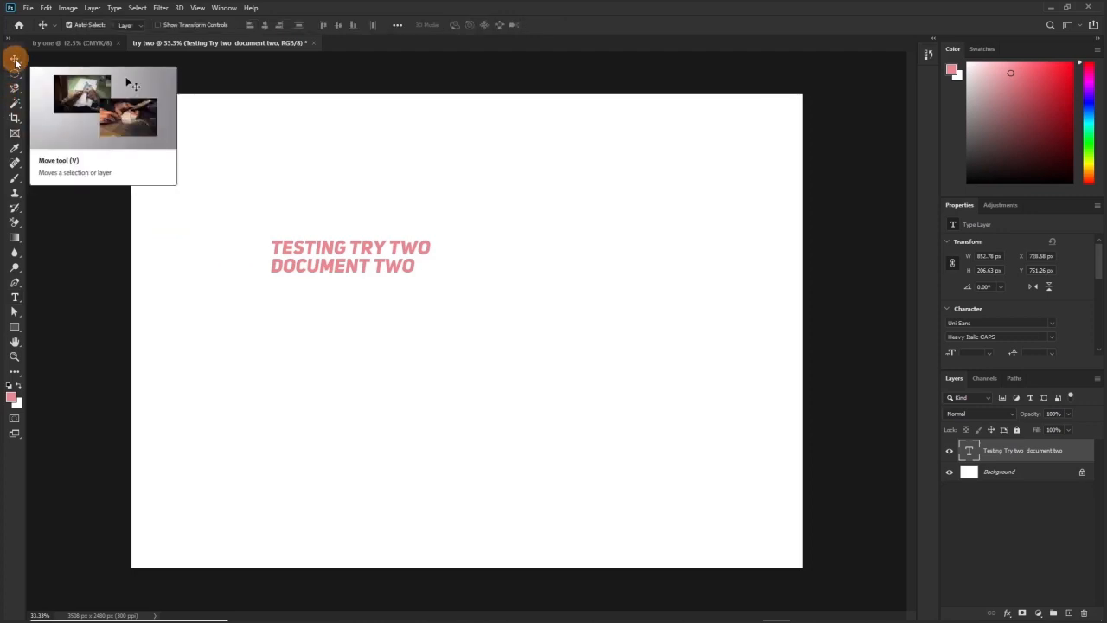
left_click_drag(278, 249, 291, 192)
left_click_drag(269, 194, 269, 196)
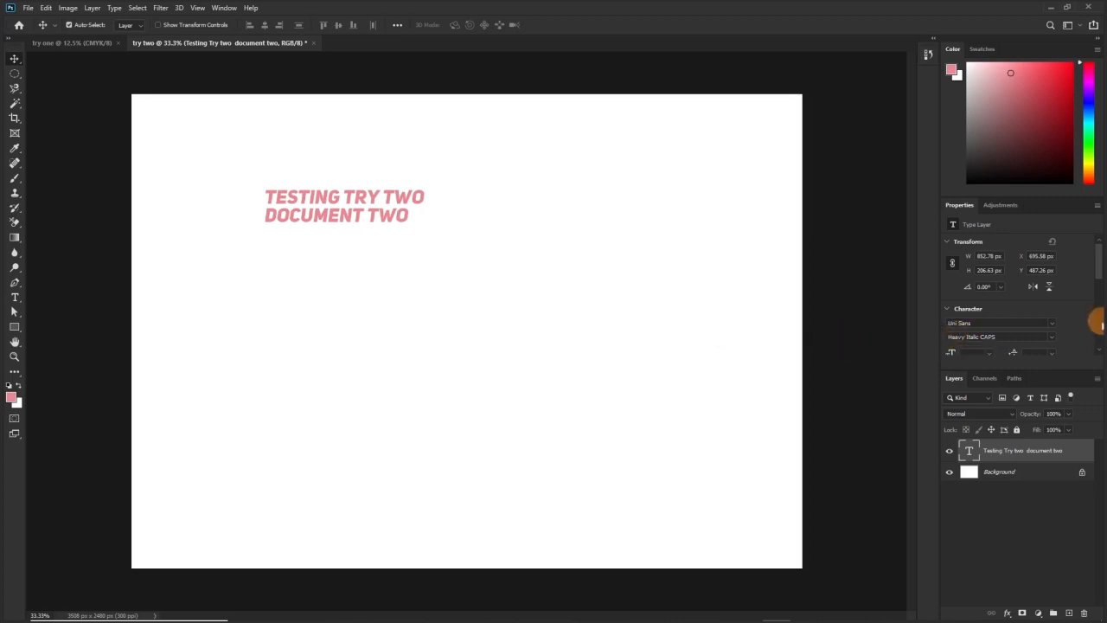
Step: Set the font size of the two-line text to 60 pt
scroll(1029, 325, "down", 1)
scroll(1029, 326, "down", 2)
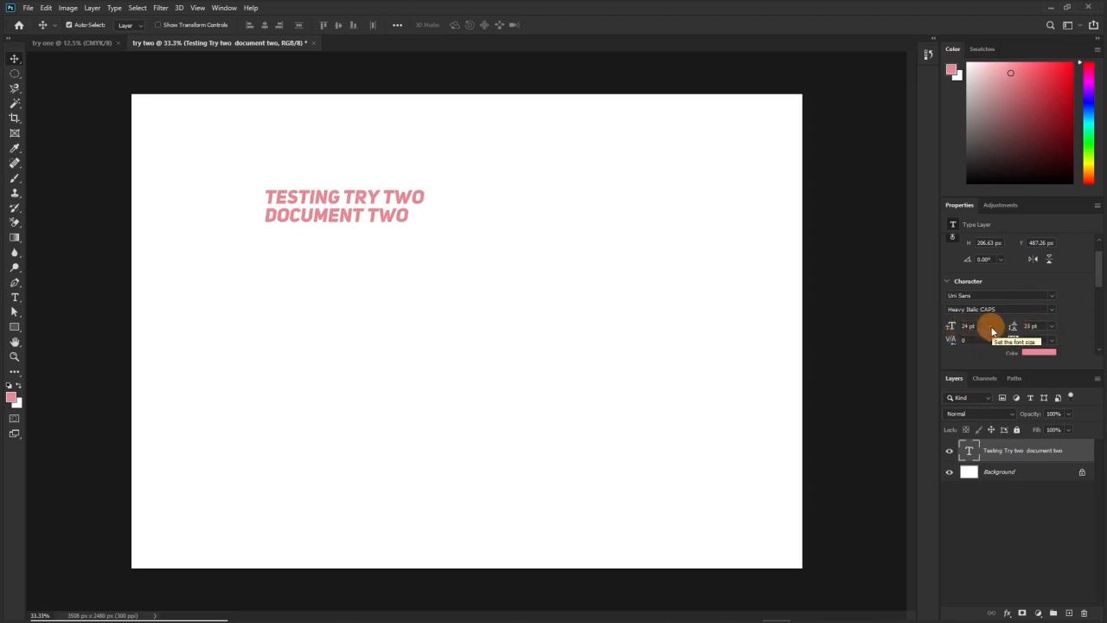
left_click(991, 329)
left_click(979, 463)
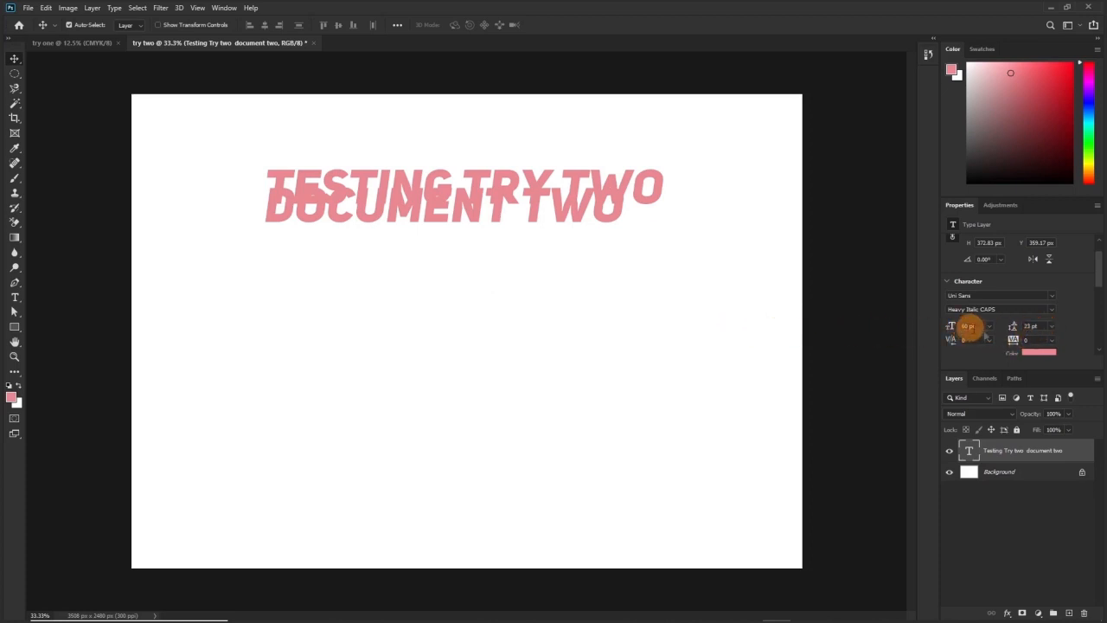
Step: Try Auto leading for the text, set the leading to 60 pt, and move the text down towards the canvas center
left_click(1053, 327)
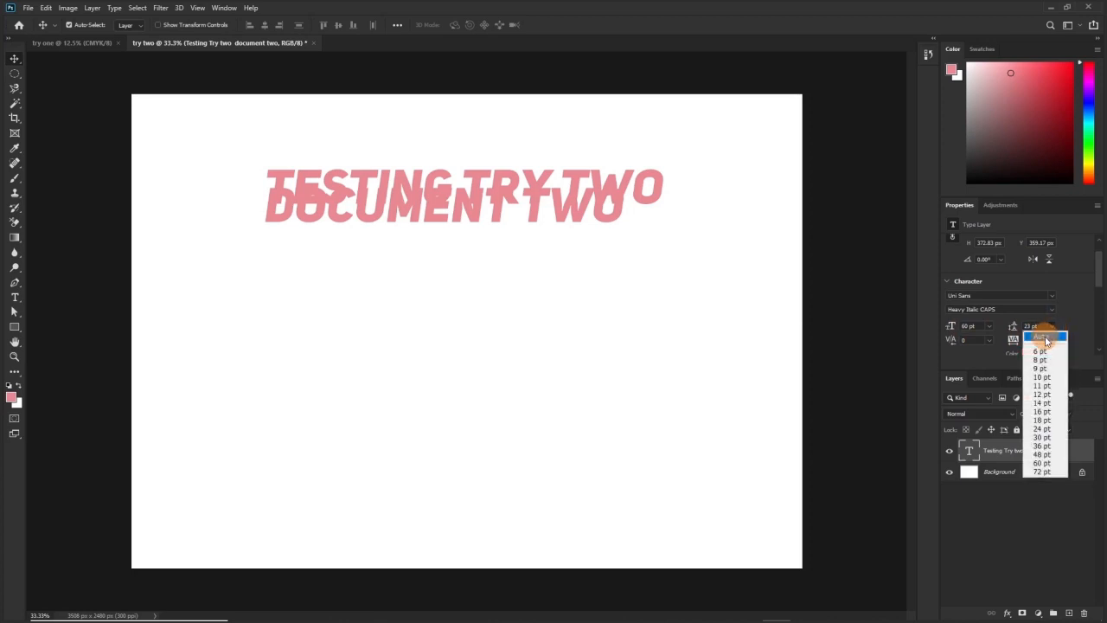
left_click(1044, 337)
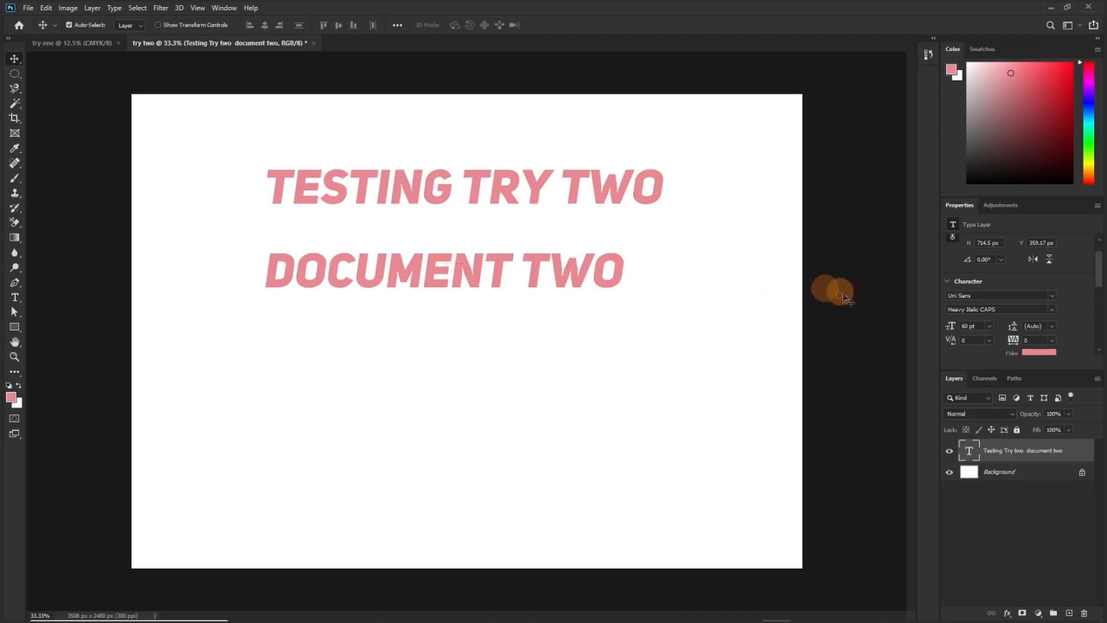
left_click(1055, 327)
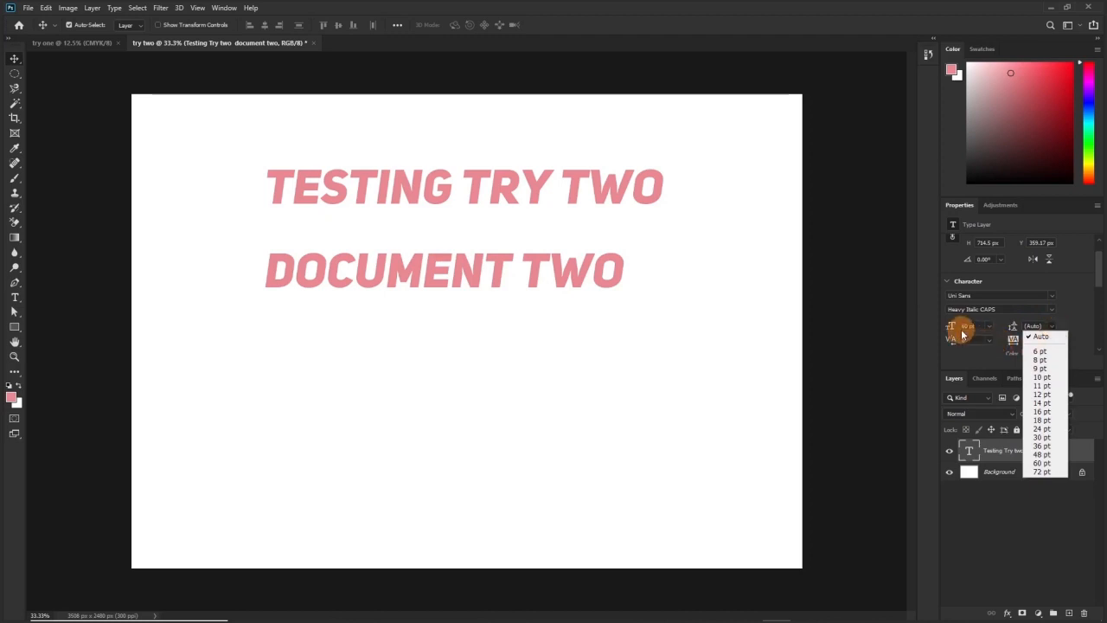
left_click(1045, 462)
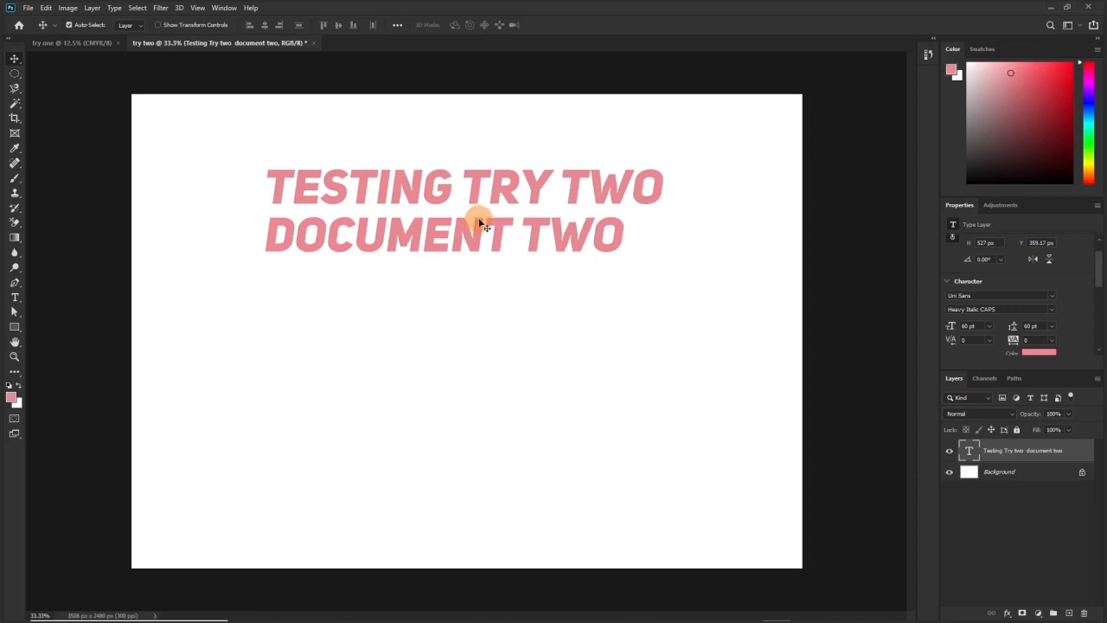
left_click_drag(502, 227, 507, 291)
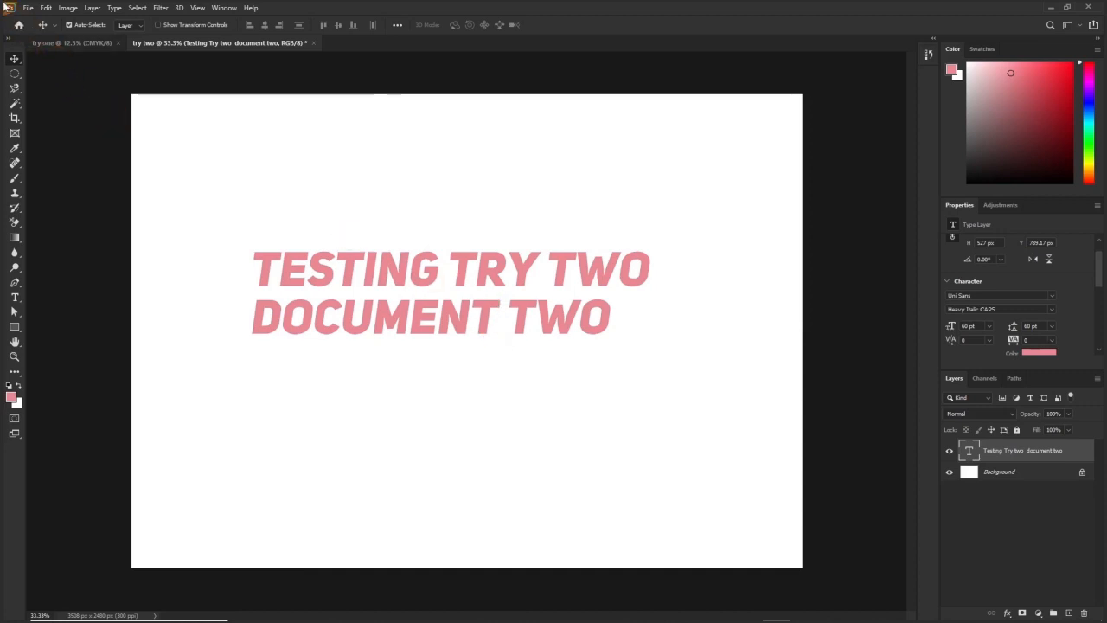
Step: Save the document on the computer as a JPEG named "try two" in the awrange studios folder
left_click(29, 8)
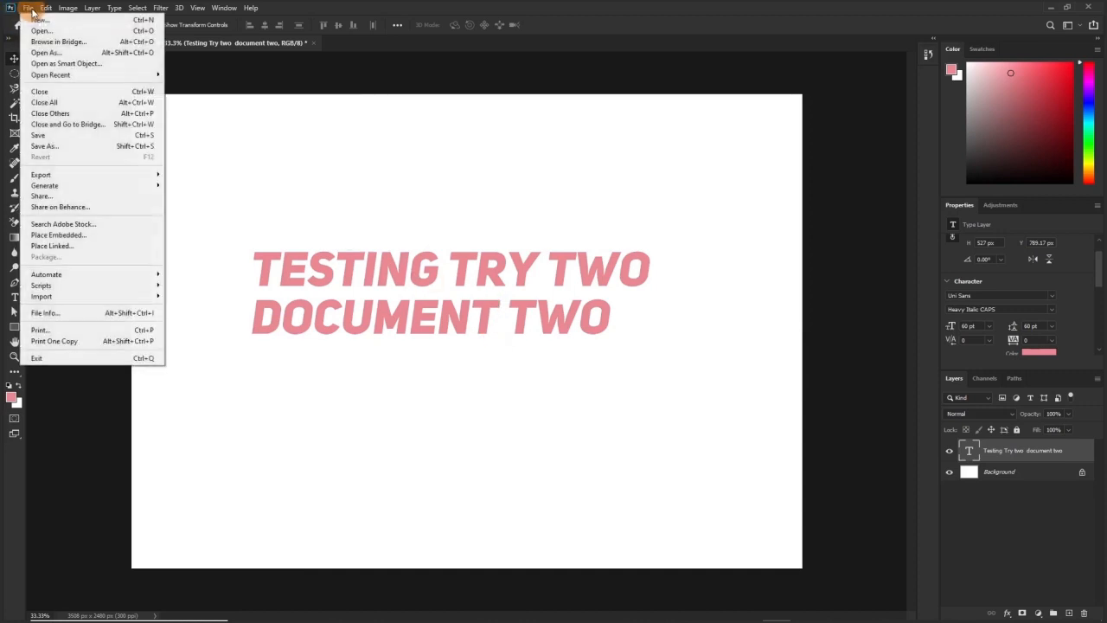
left_click(41, 136)
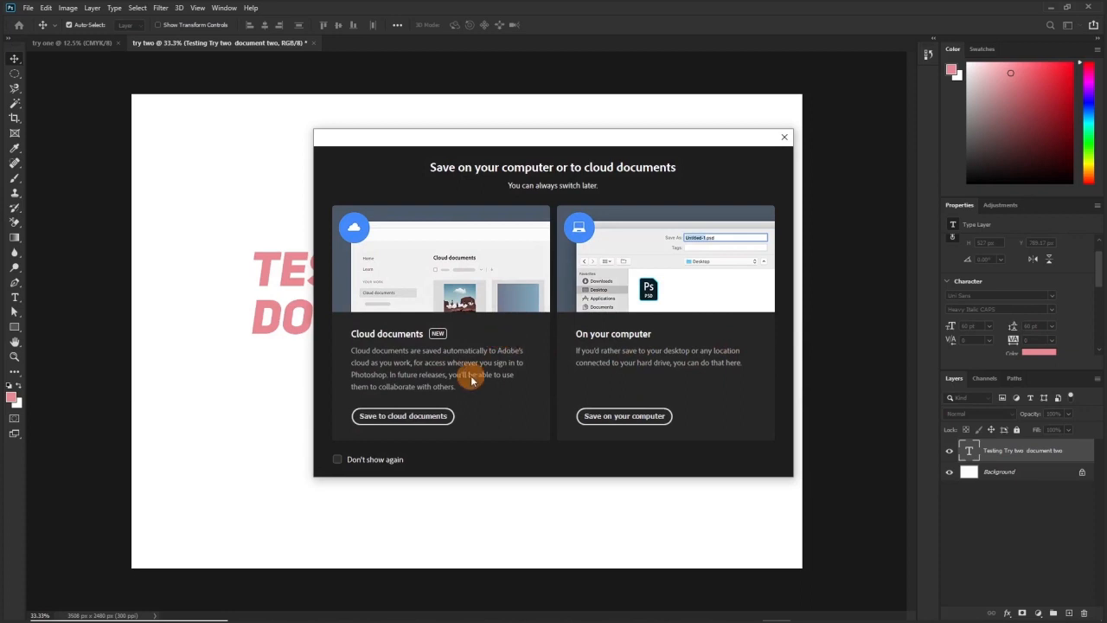
left_click(621, 416)
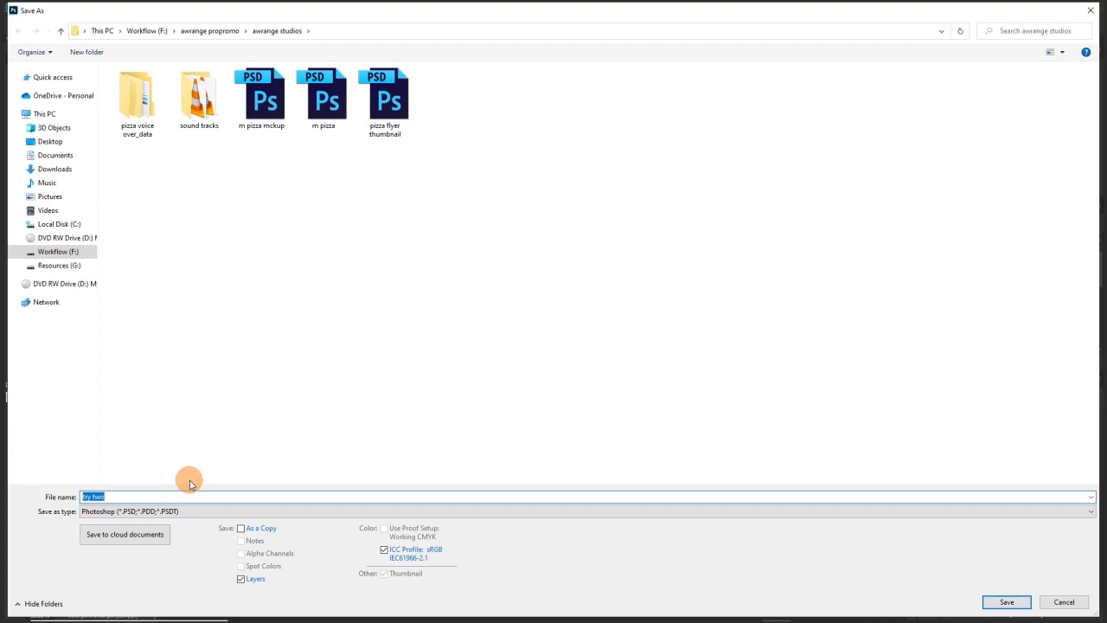
left_click(144, 497)
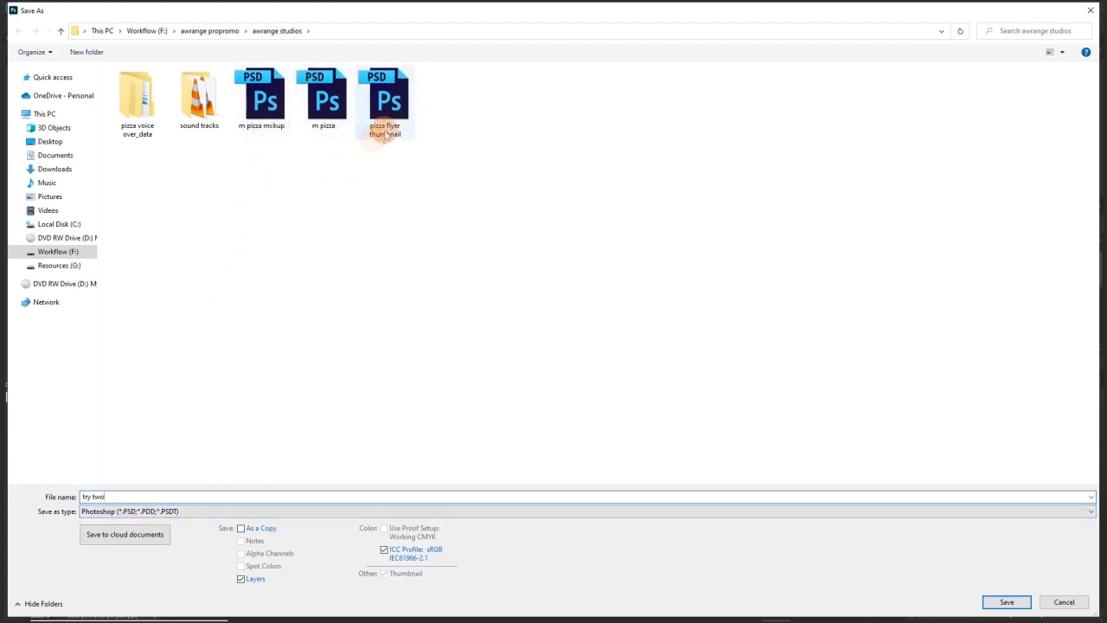
left_click(181, 513)
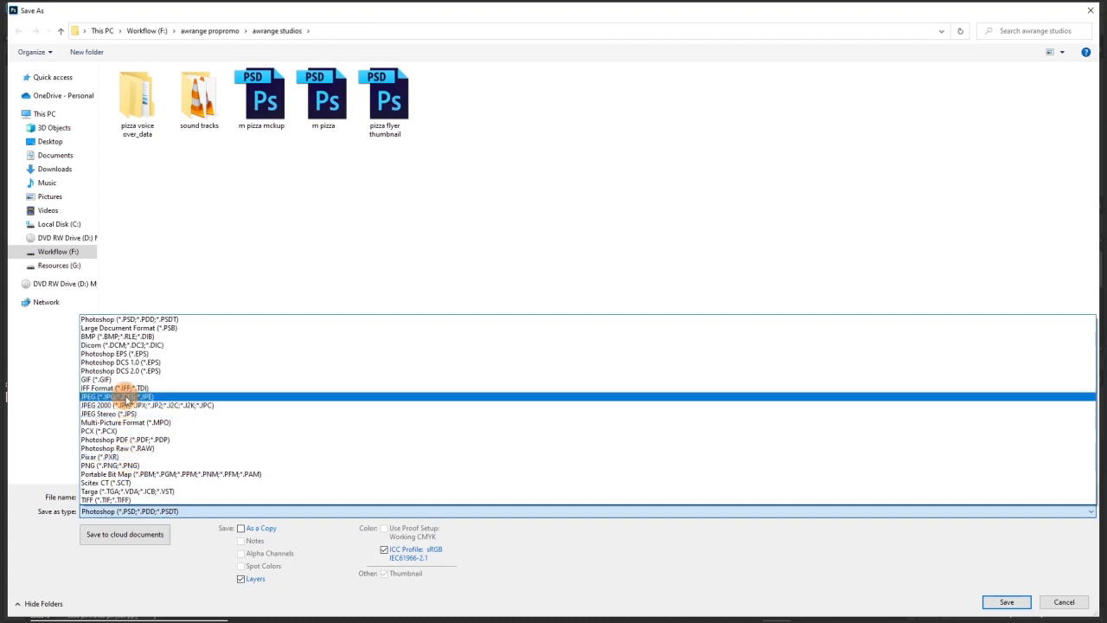
left_click(126, 397)
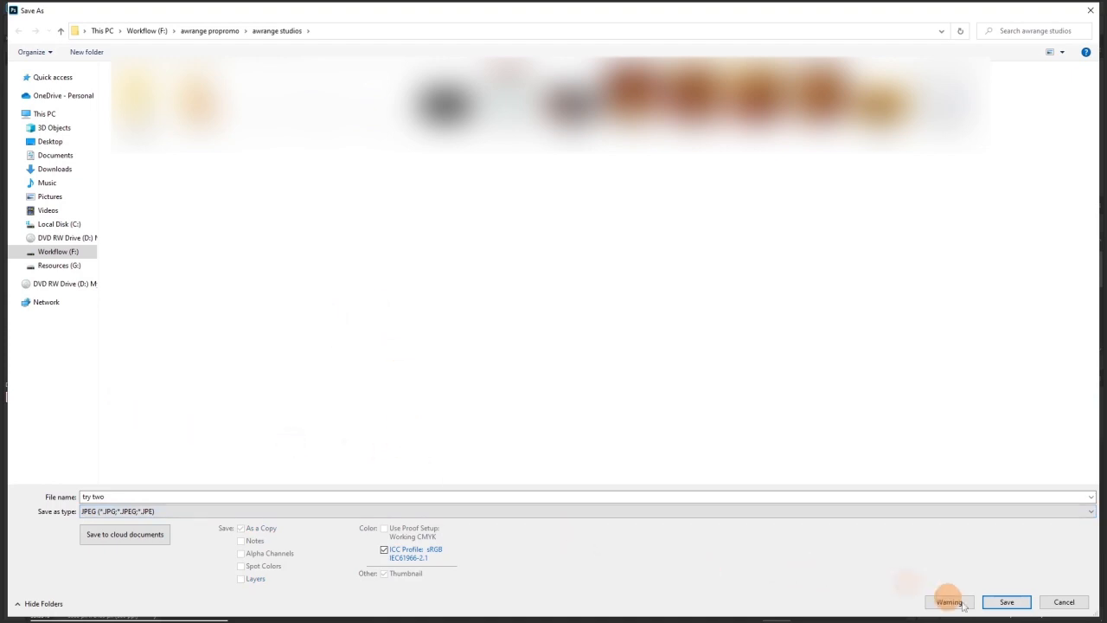
left_click(991, 601)
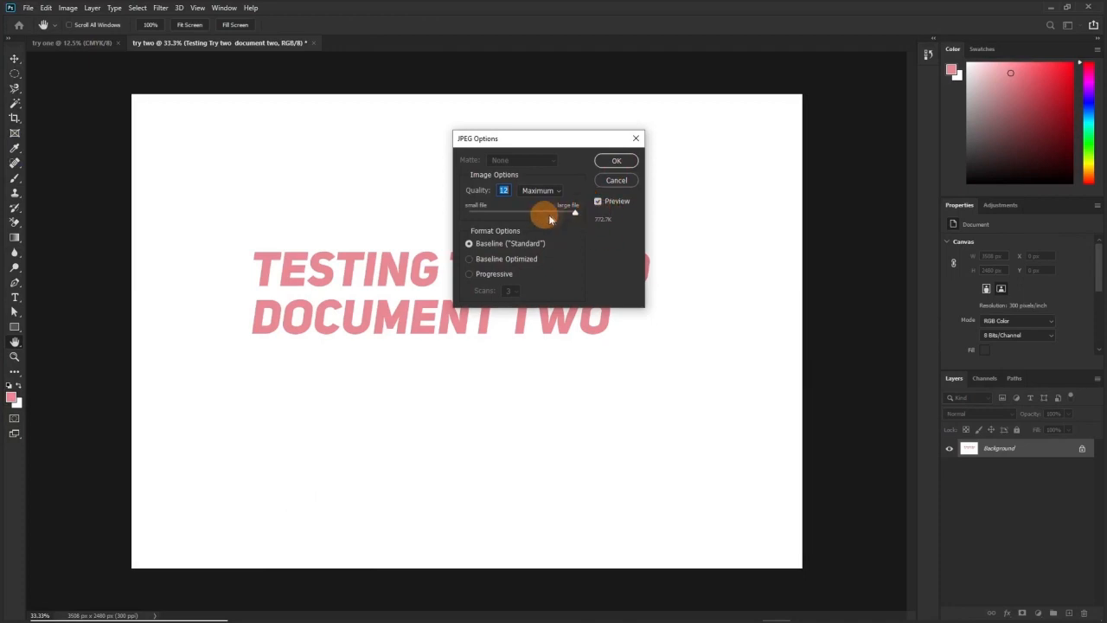
Step: Try lower JPEG quality levels, then set the image quality to Maximum
left_click_drag(577, 213, 315, 227)
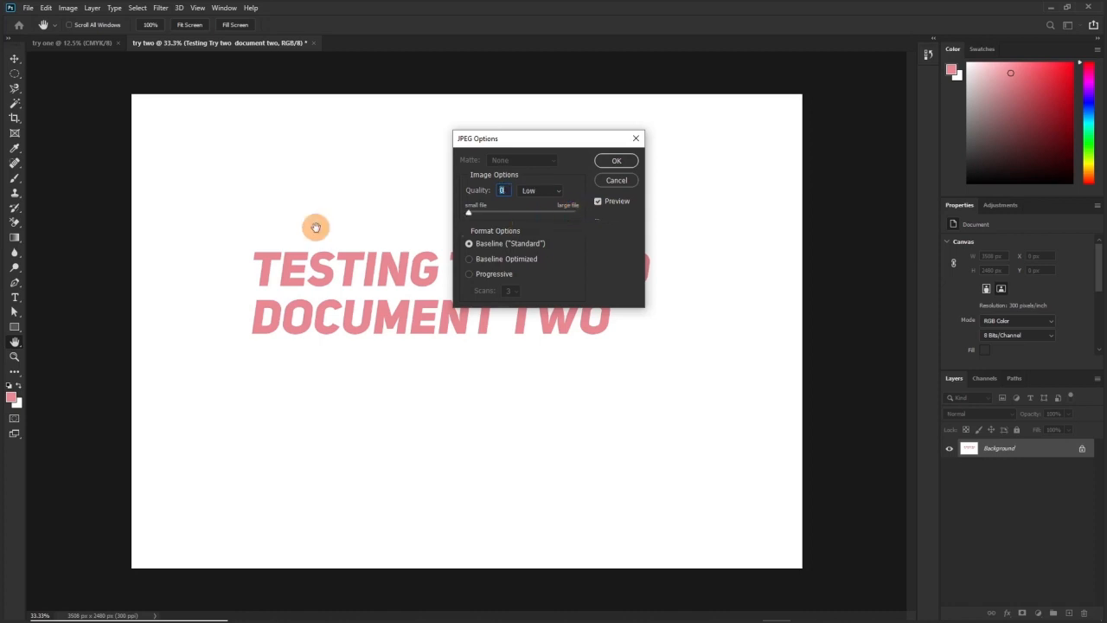
left_click_drag(470, 218, 560, 195)
left_click(558, 190)
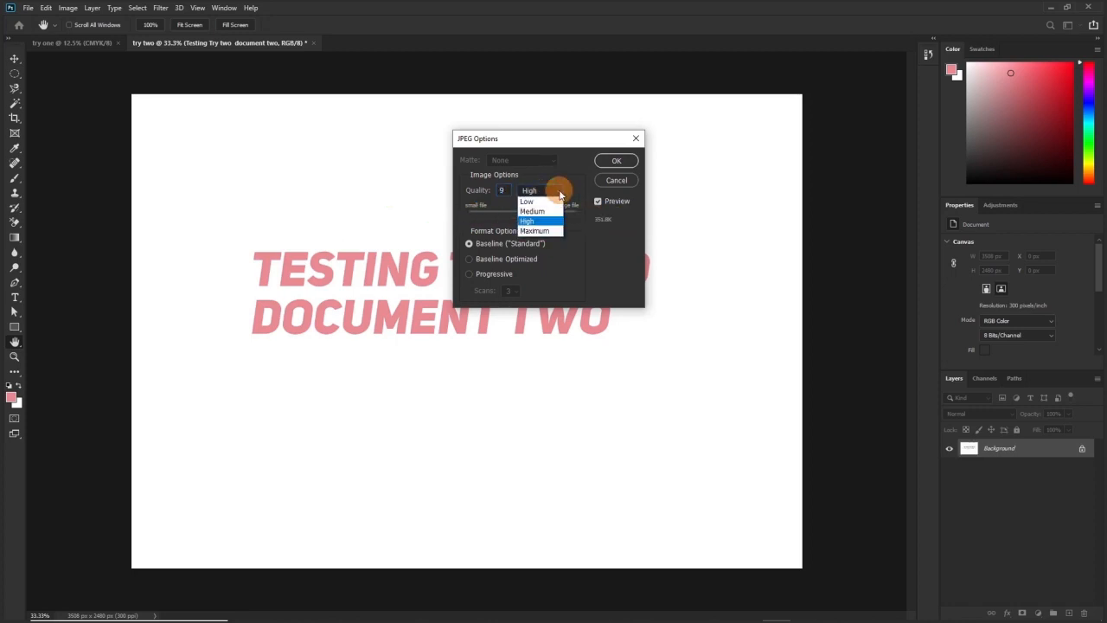
left_click(531, 231)
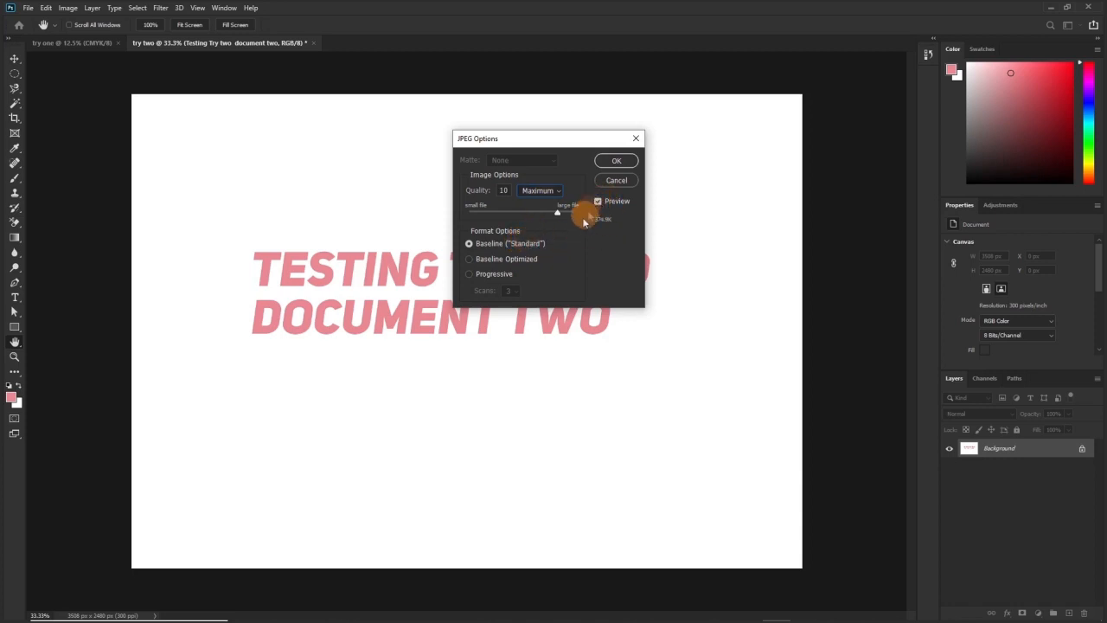
Step: Confirm the JPEG options and open the exported "try two" image from the awrange studios folder on Workflow (F:) to check it
left_click(612, 161)
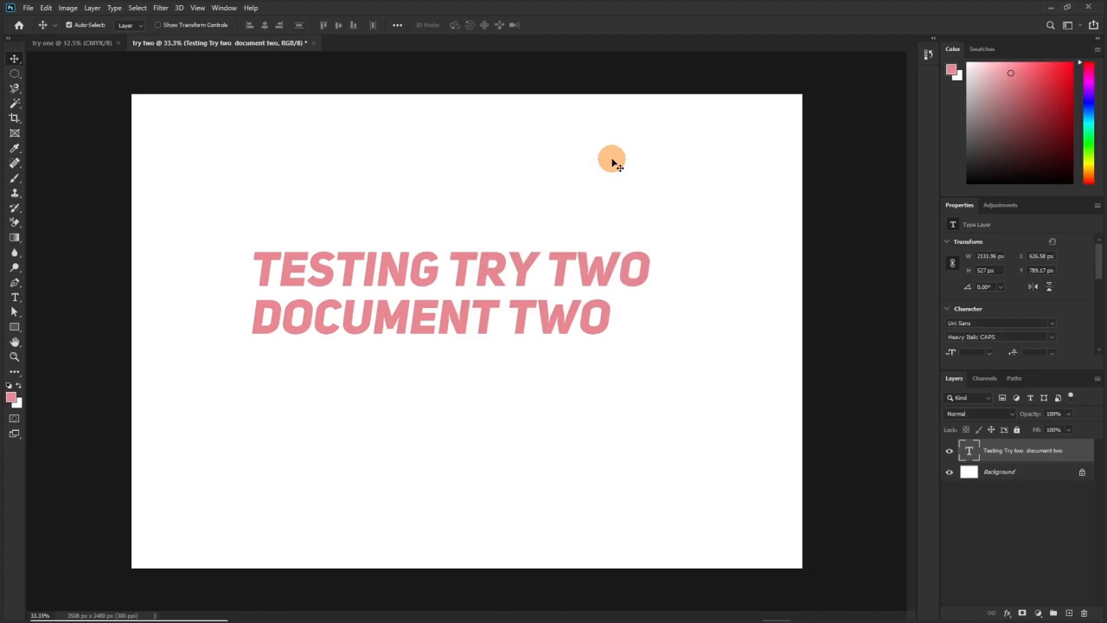
key("super+e")
left_click(131, 308)
double_click(229, 144)
double_click(220, 227)
scroll(244, 310, "down", 3)
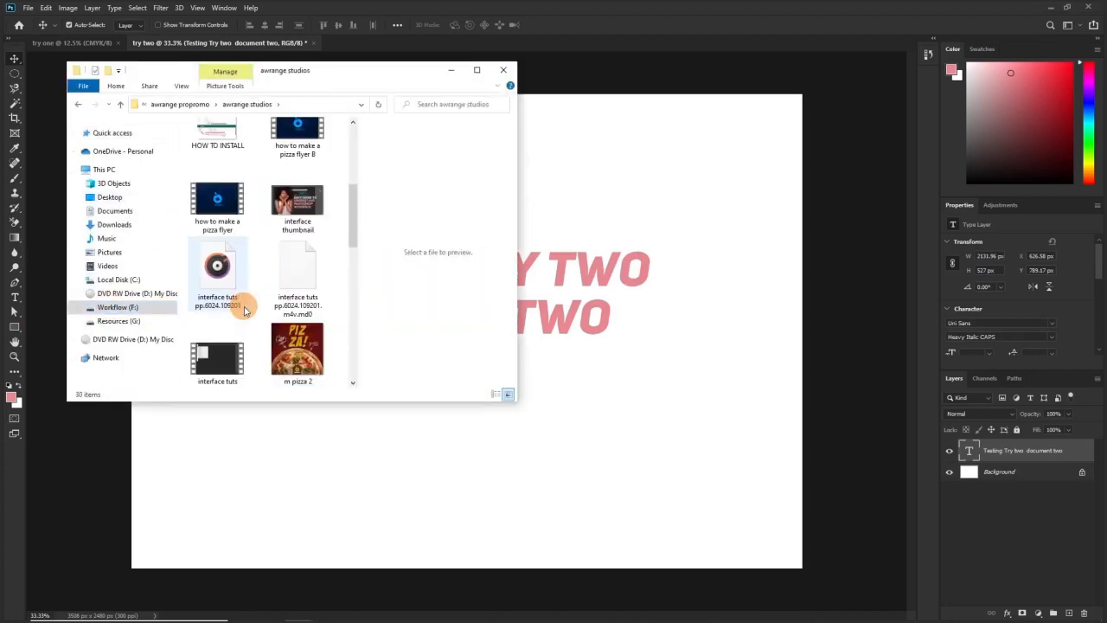
scroll(242, 295, "down", 5)
left_click(217, 351)
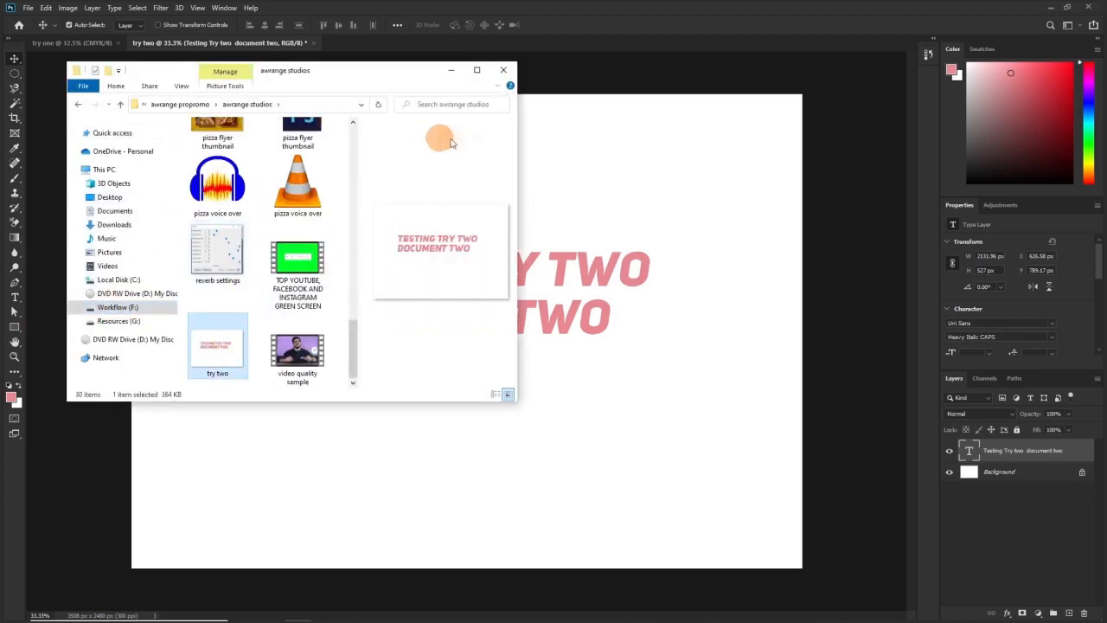
left_click(477, 70)
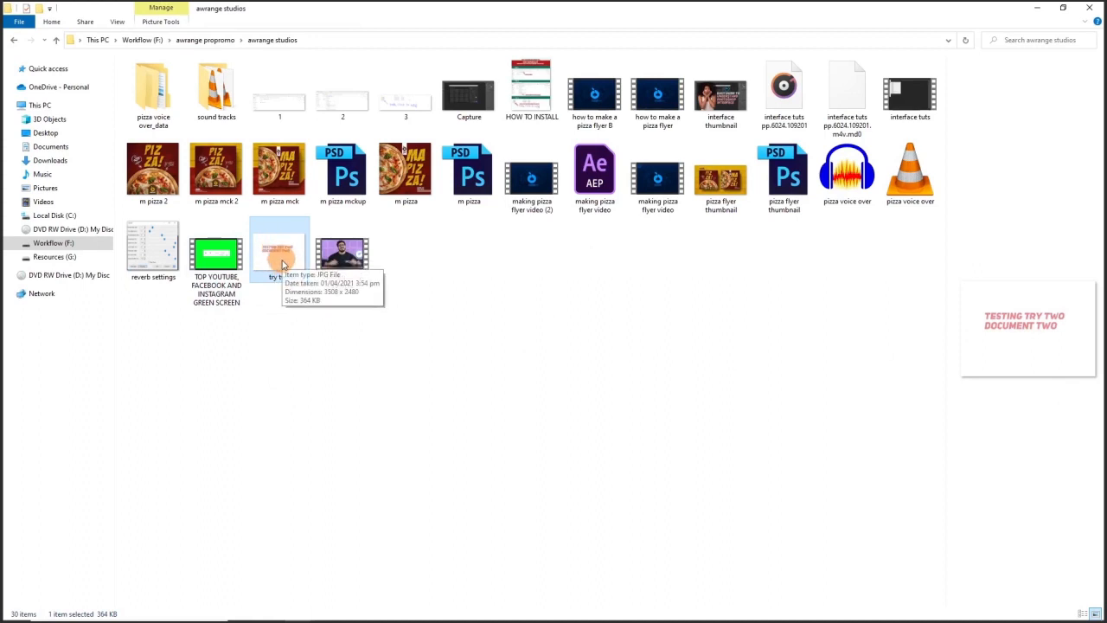
double_click(282, 264)
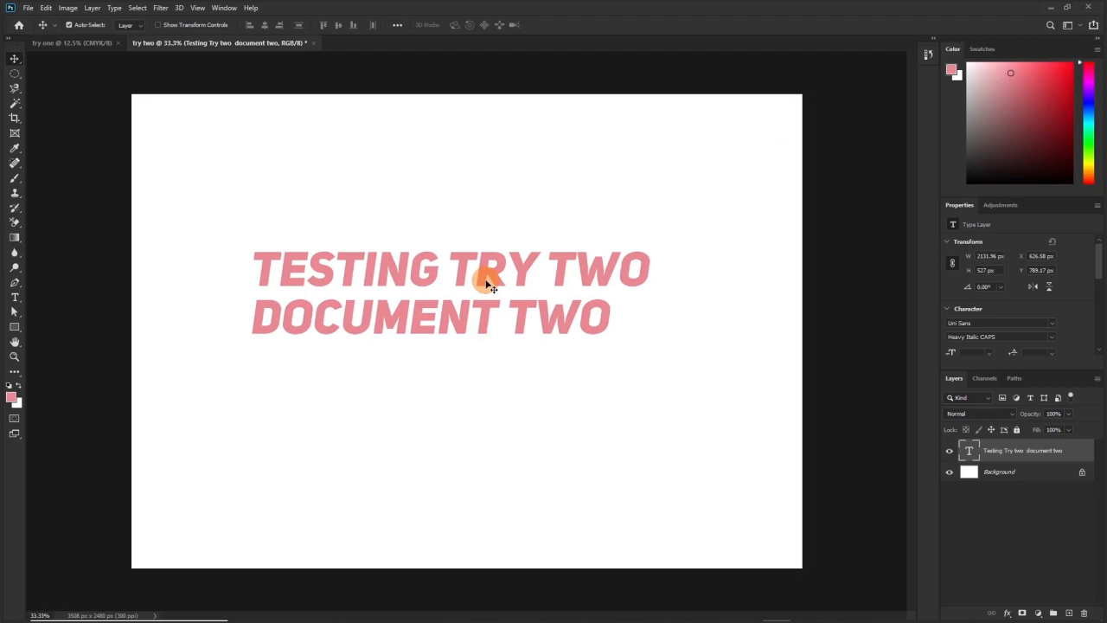
Step: Save the document on the computer as a Photoshop PSD named "try two" in the awrange studios folder with Maximize Compatibility enabled
left_click(28, 8)
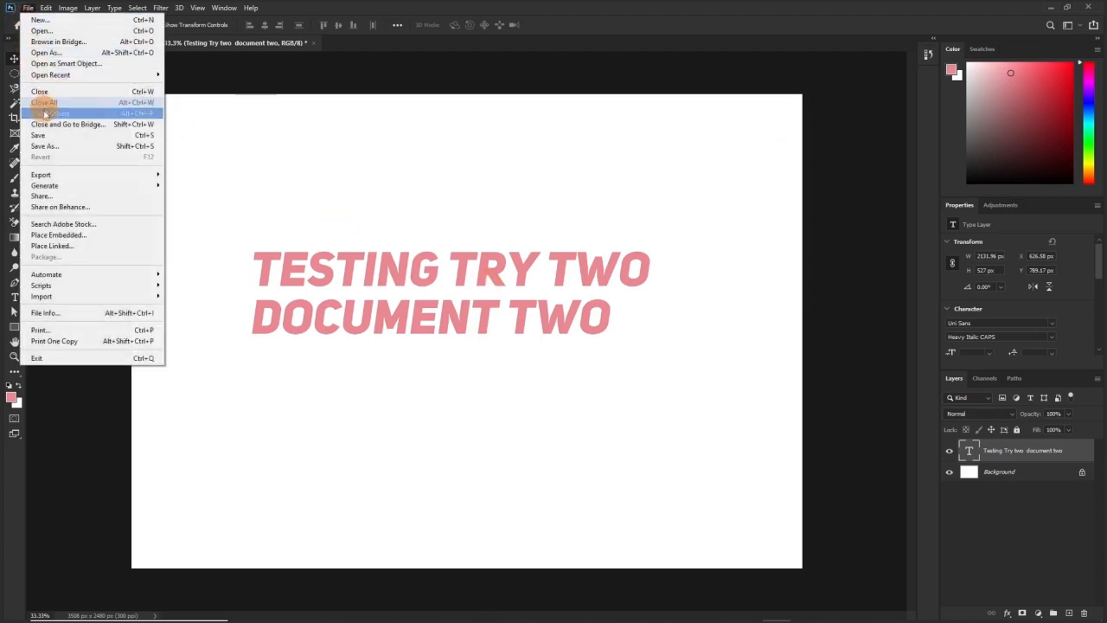
left_click(44, 145)
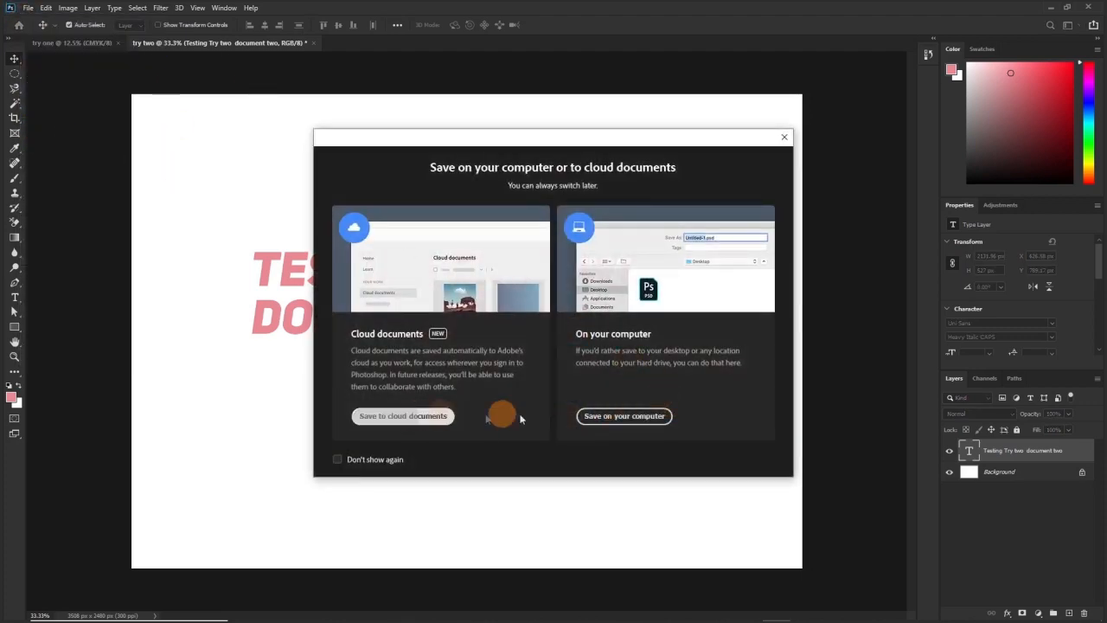
left_click(660, 416)
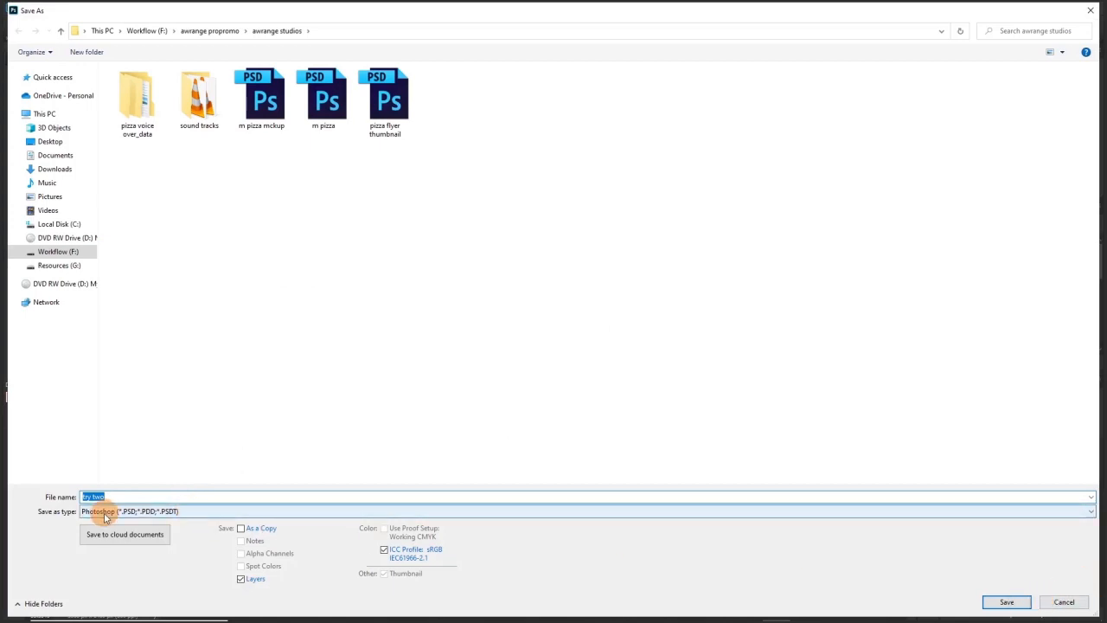
left_click(1006, 606)
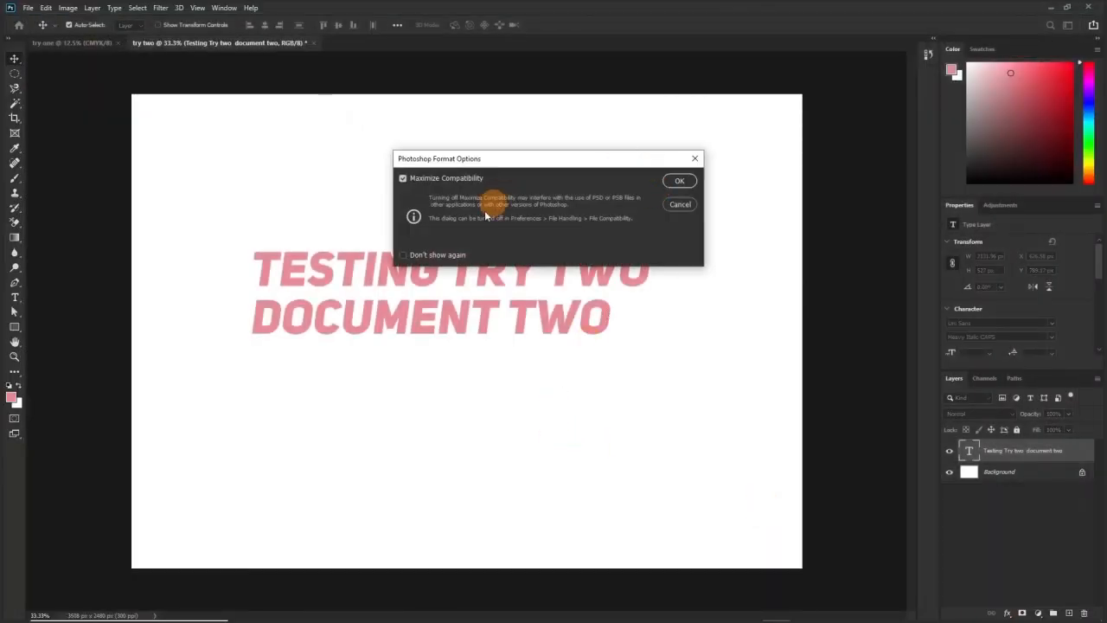
left_click(681, 181)
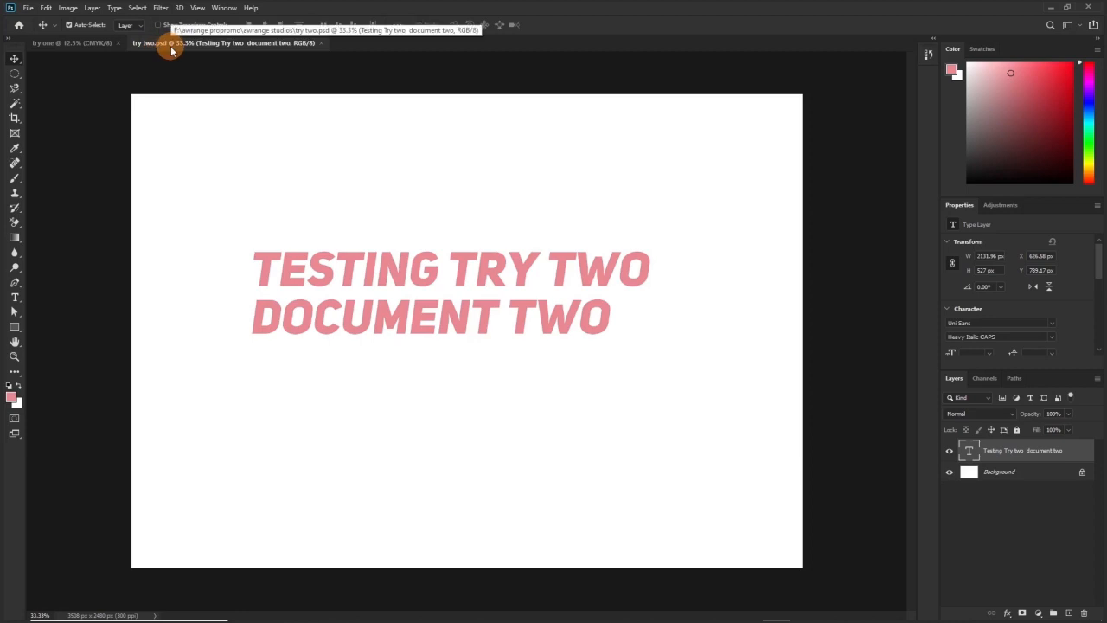
Step: Switch to the green "try one" document and save it on the computer as a Photoshop PSD in the awrange studios folder
left_click(51, 43)
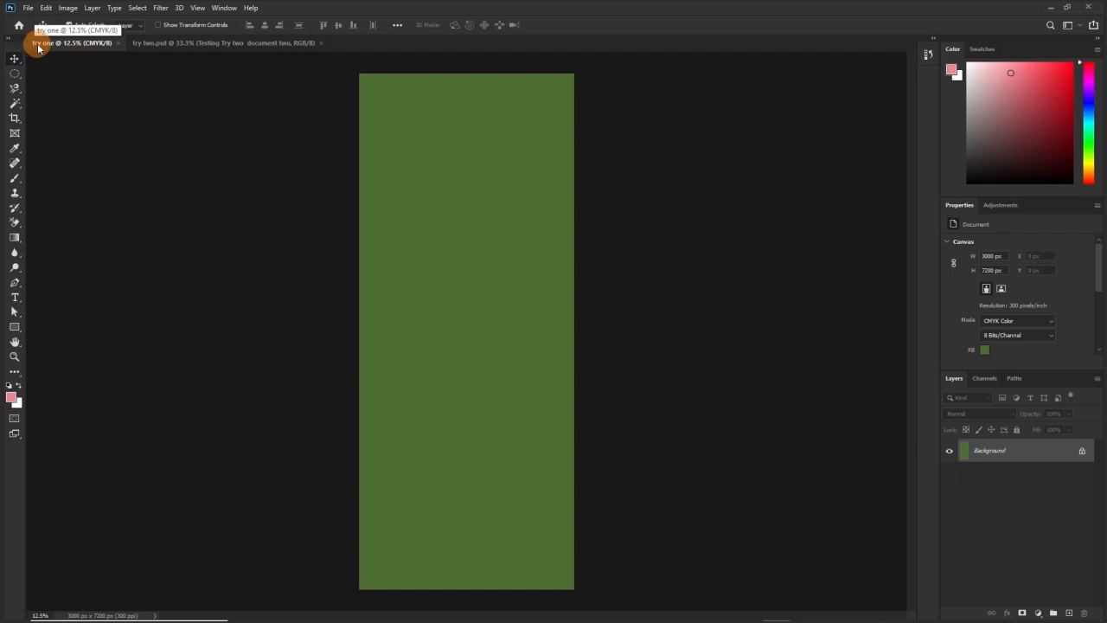
left_click(145, 44)
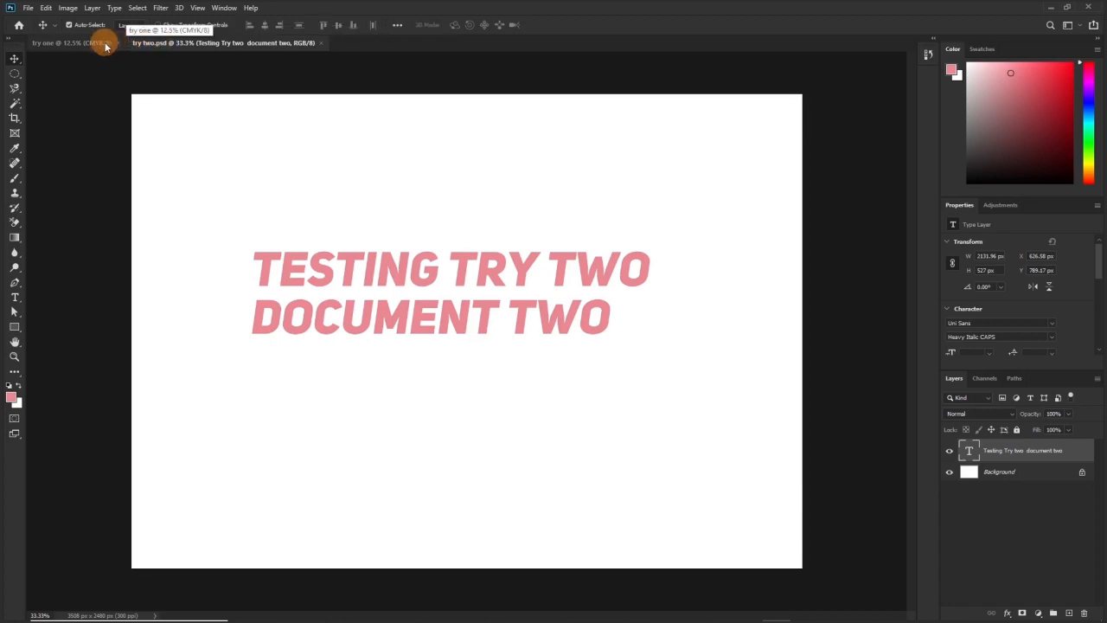
left_click(74, 43)
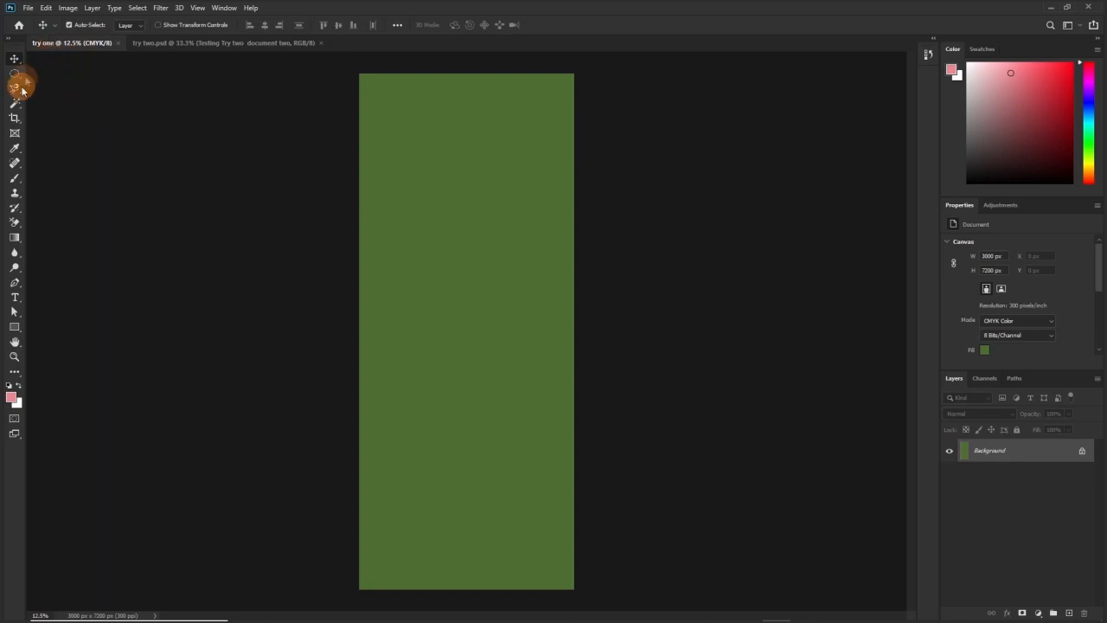
left_click(28, 7)
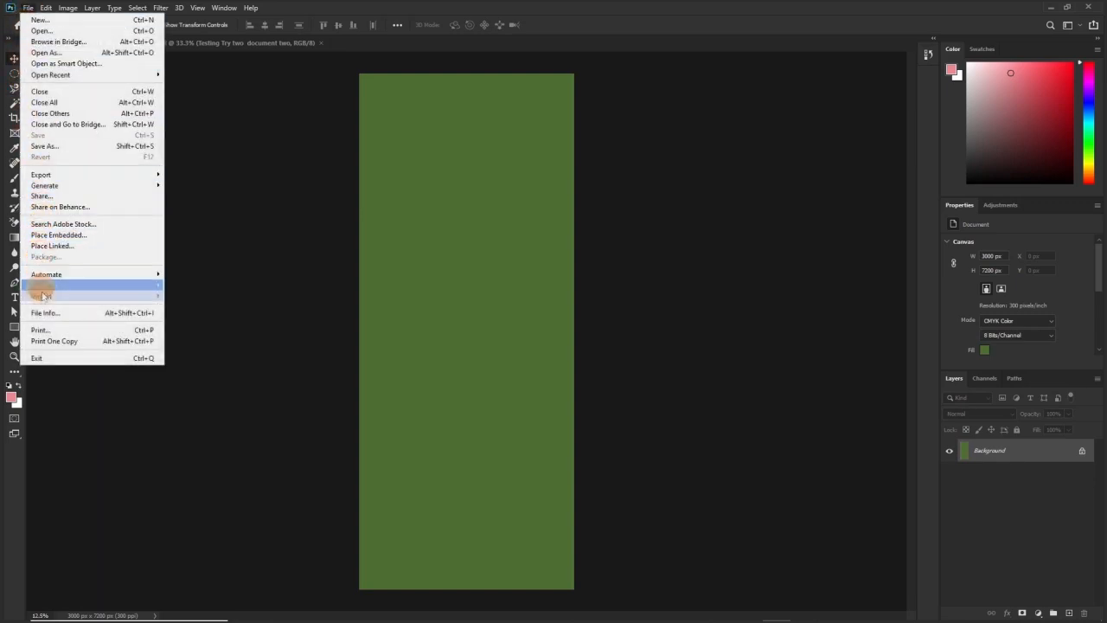
left_click(40, 148)
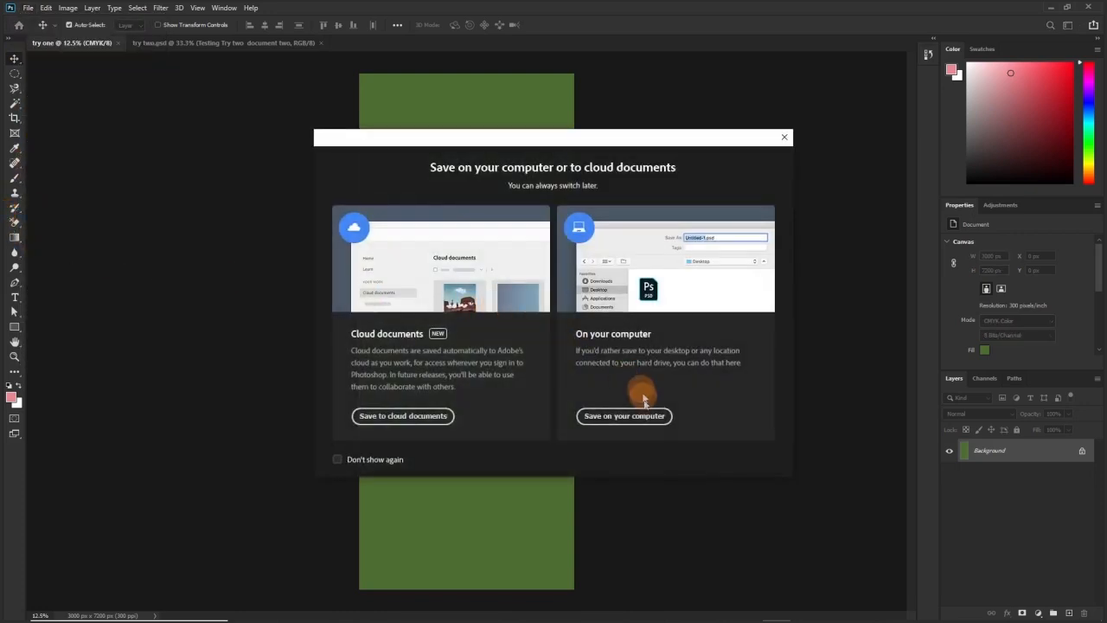
left_click(624, 416)
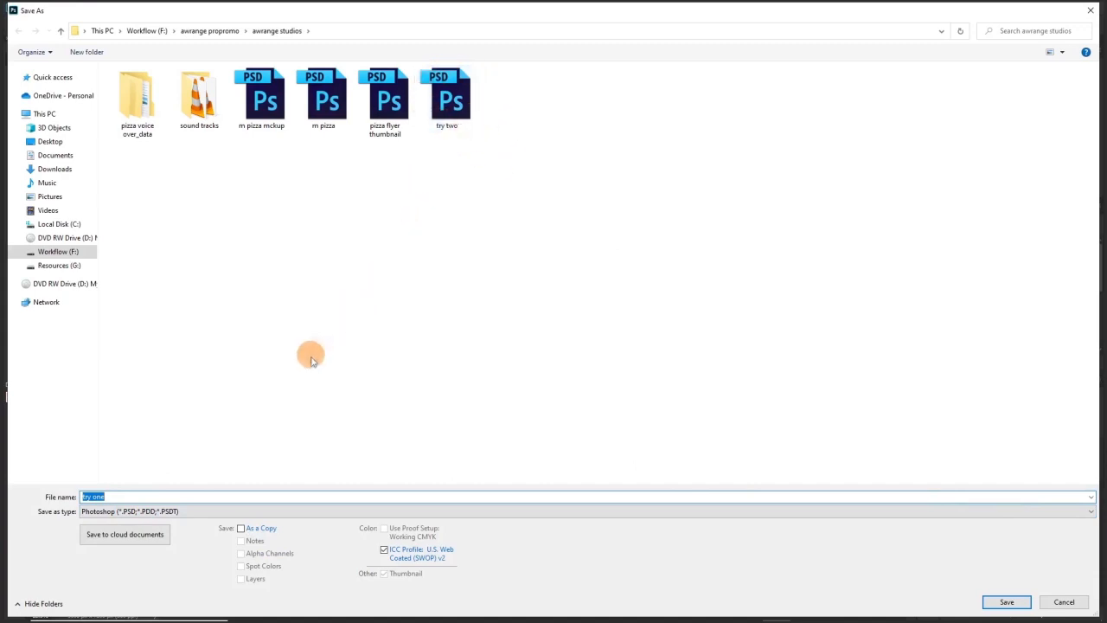
mouse_move(1040, 614)
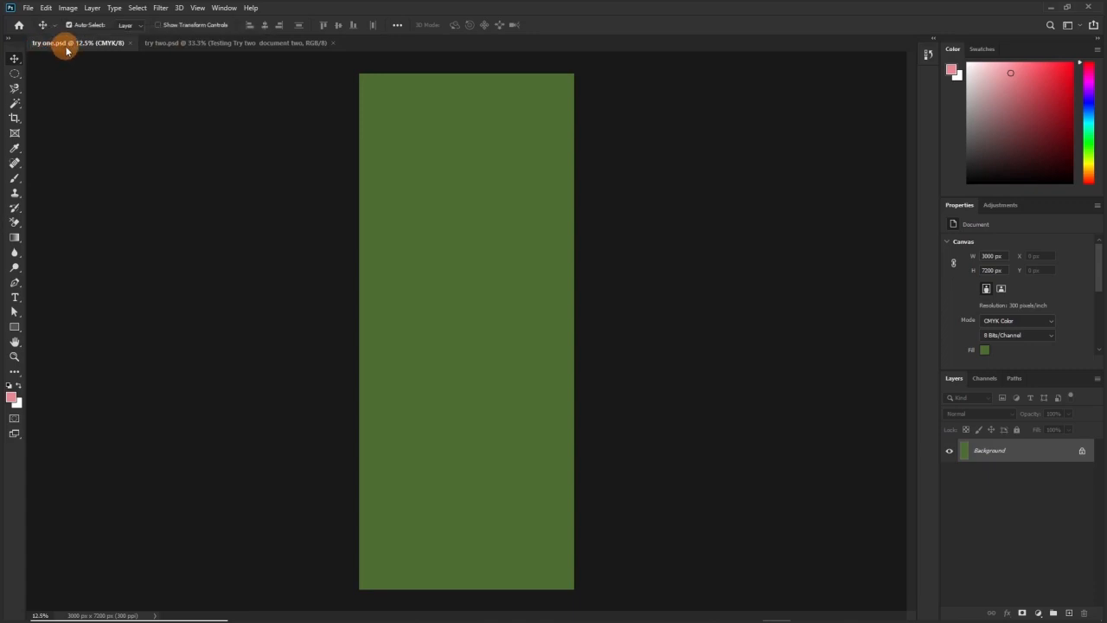
Step: Close both documents and reopen the "try two" PSD from the awrange studios folder with Adobe Photoshop 2020
left_click(334, 42)
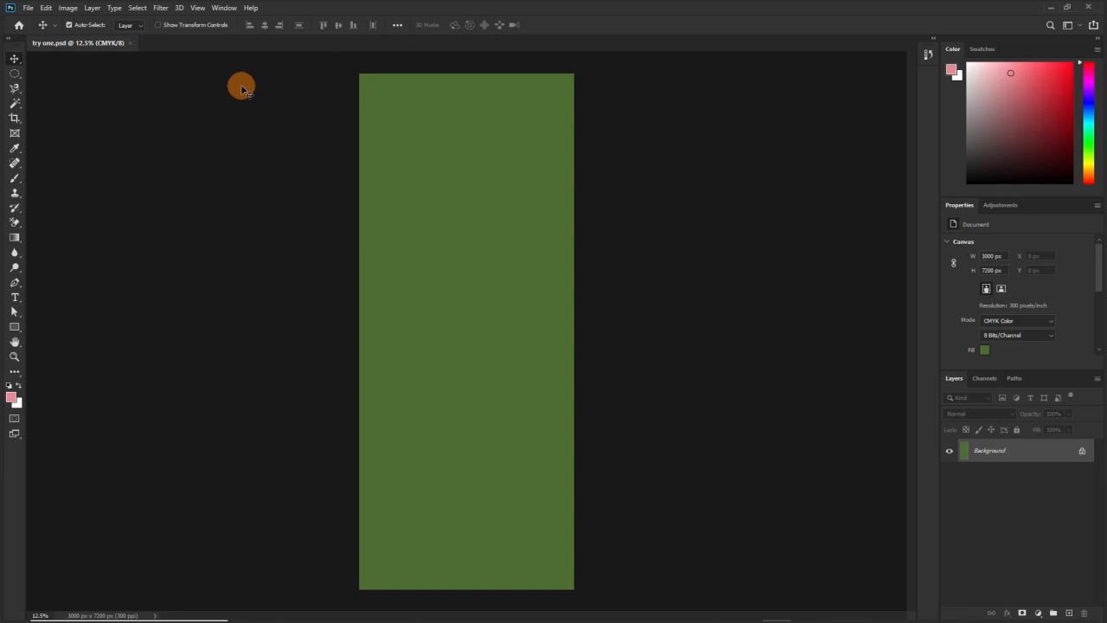
left_click(126, 44)
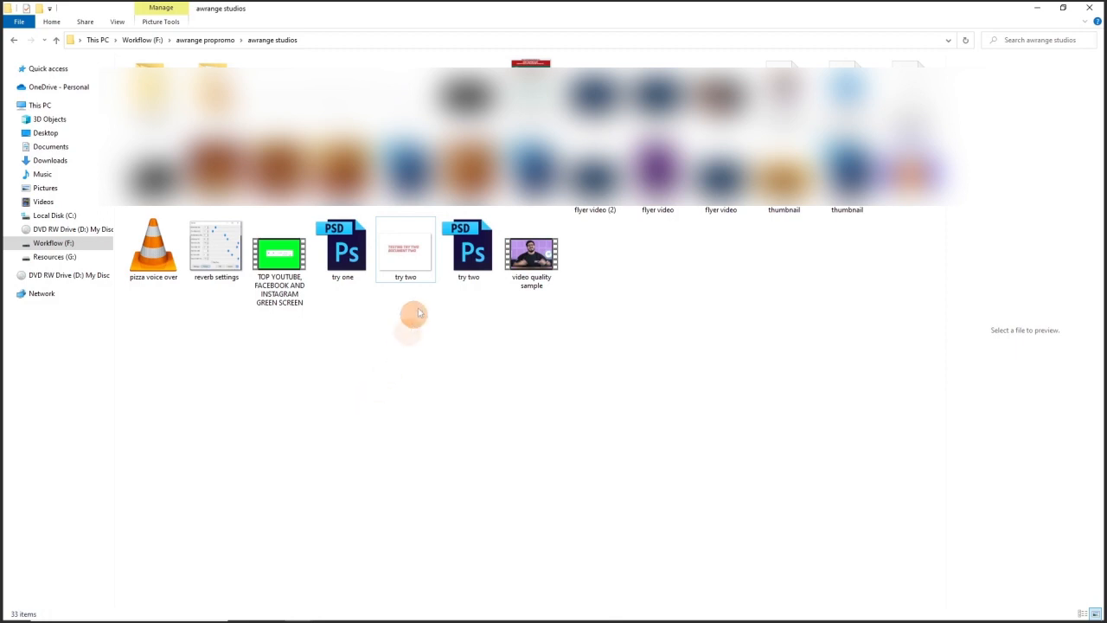
left_click(472, 256)
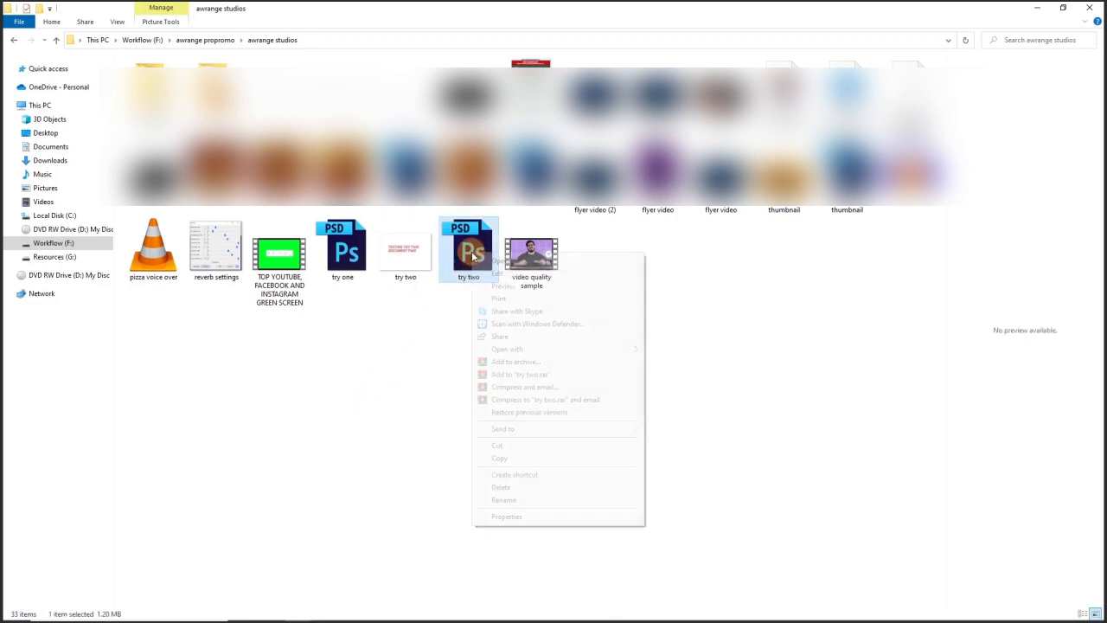
right_click(472, 252)
left_click(501, 262)
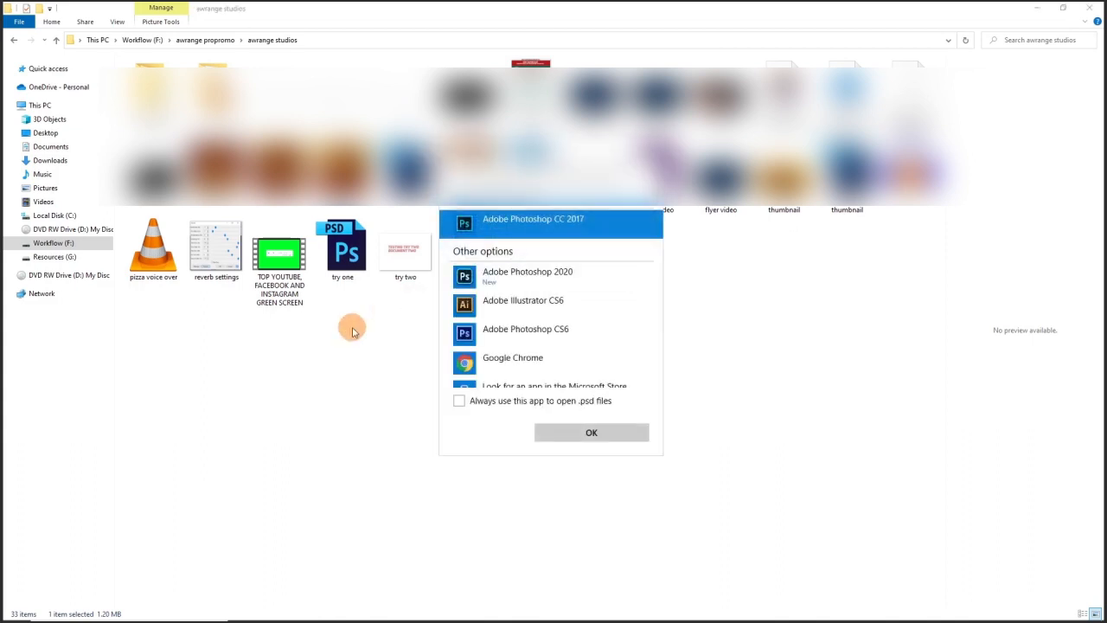
left_click(507, 284)
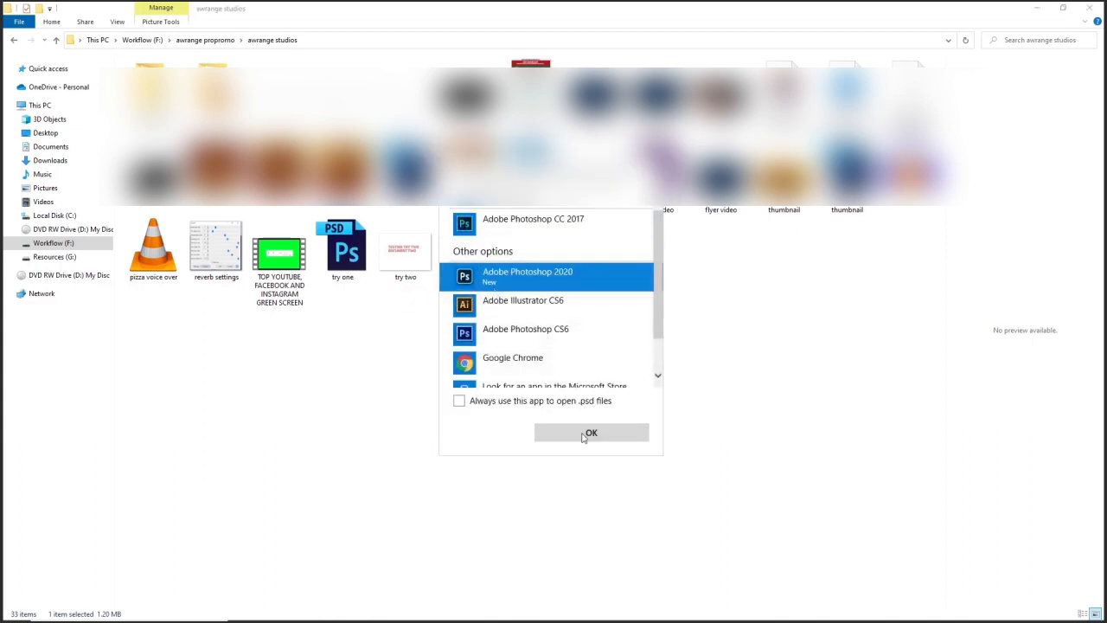
left_click(584, 435)
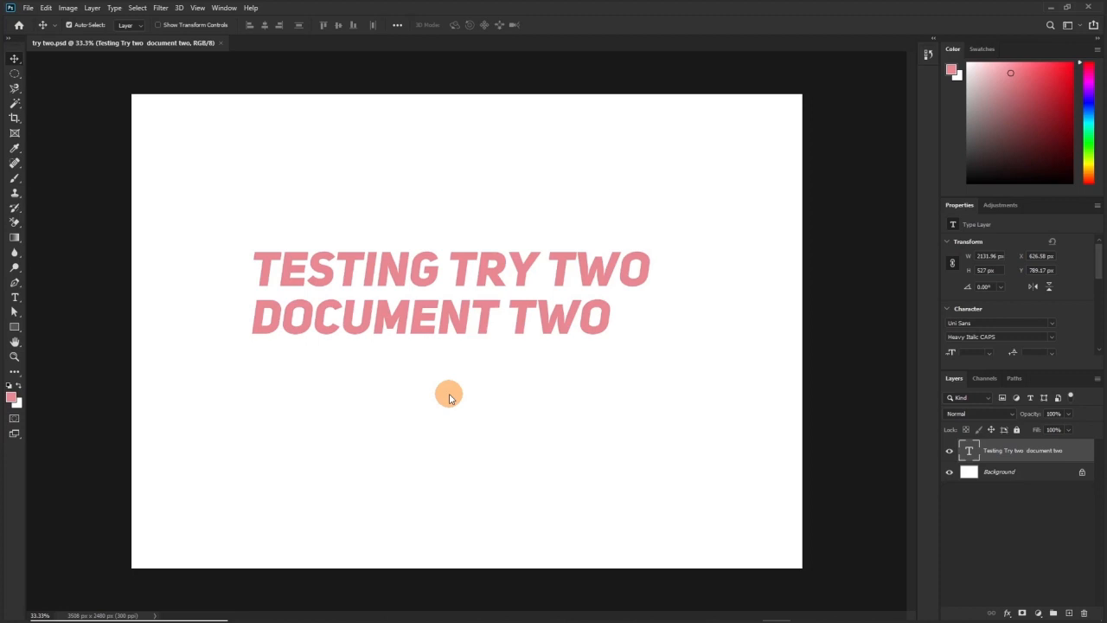
Step: Recolor the word "TESTING" in the text layer to dark red
key("g")
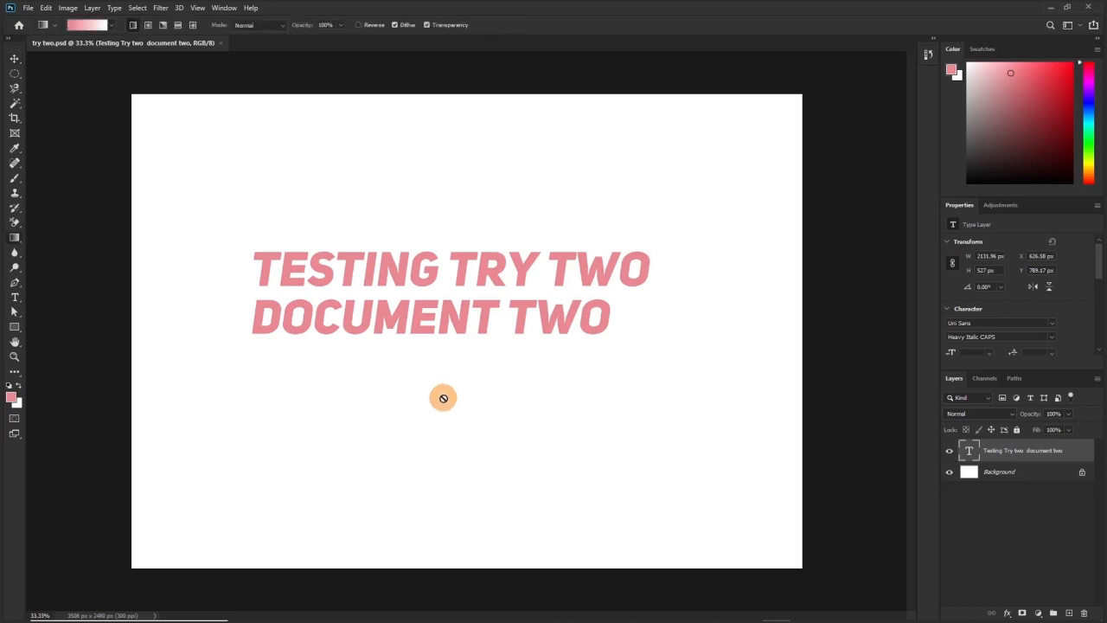
left_click(17, 299)
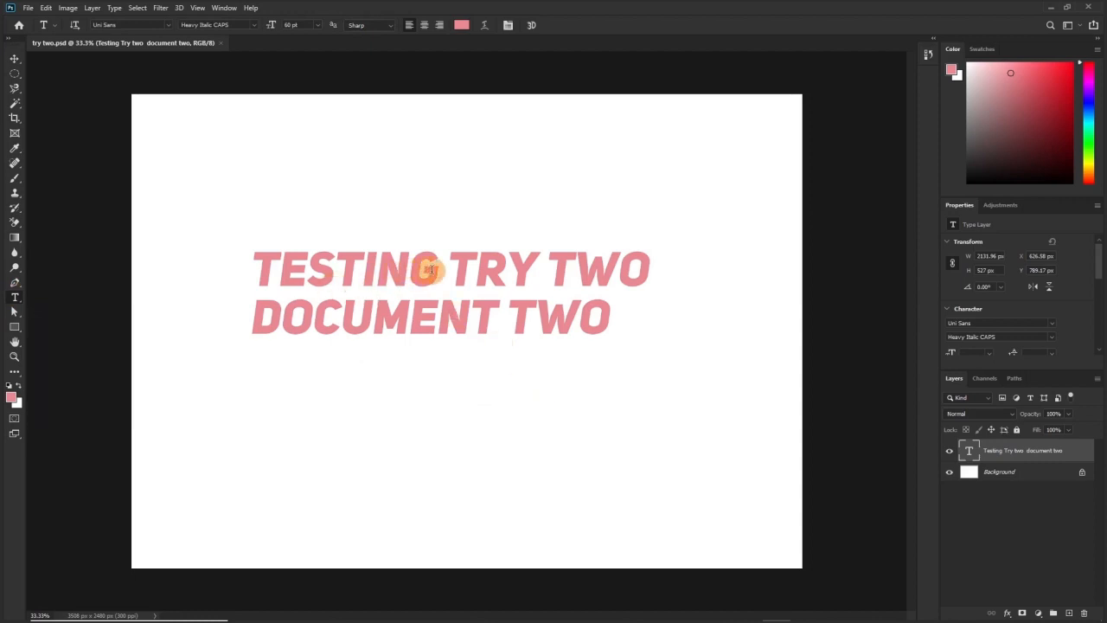
left_click(432, 270)
left_click_drag(439, 270, 210, 268)
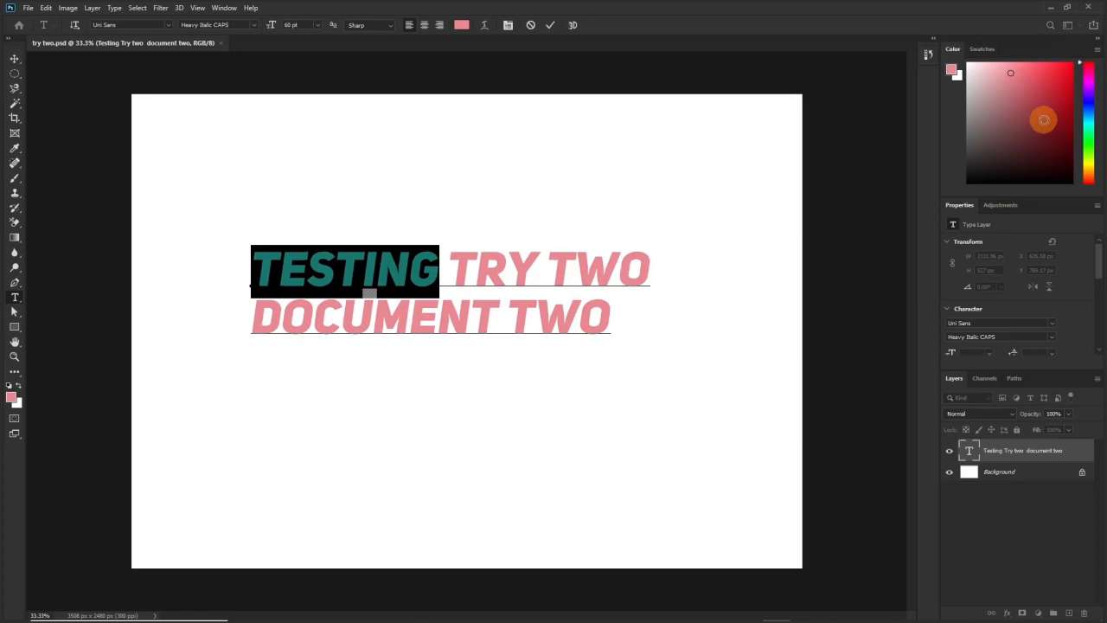
left_click(1069, 139)
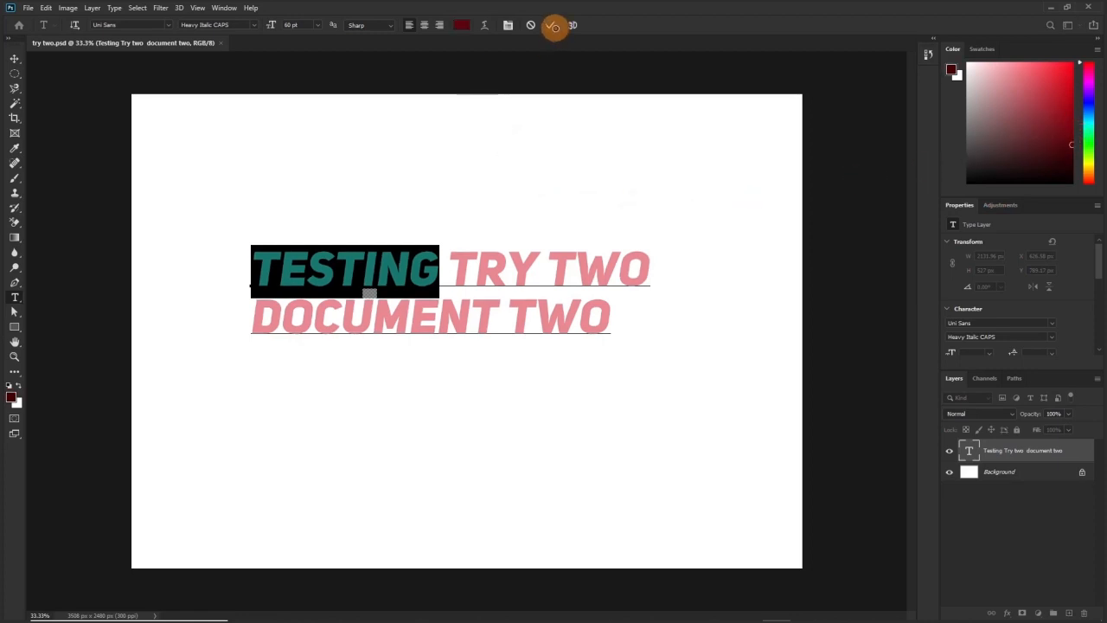
left_click(548, 26)
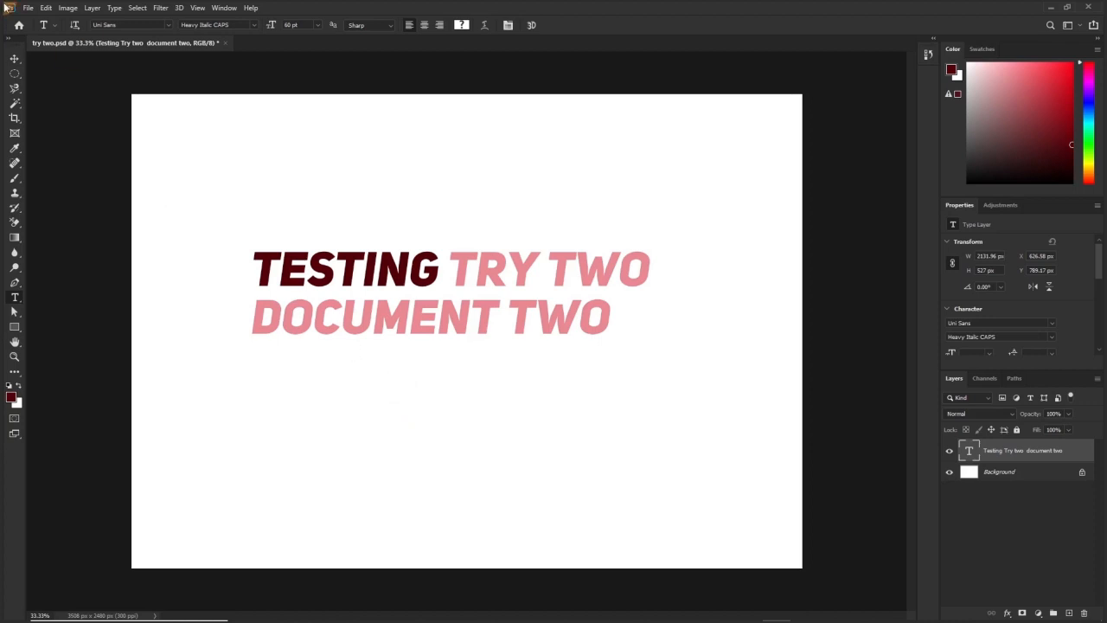
Step: Save the text color change to the existing "try two" PSD file
left_click(30, 11)
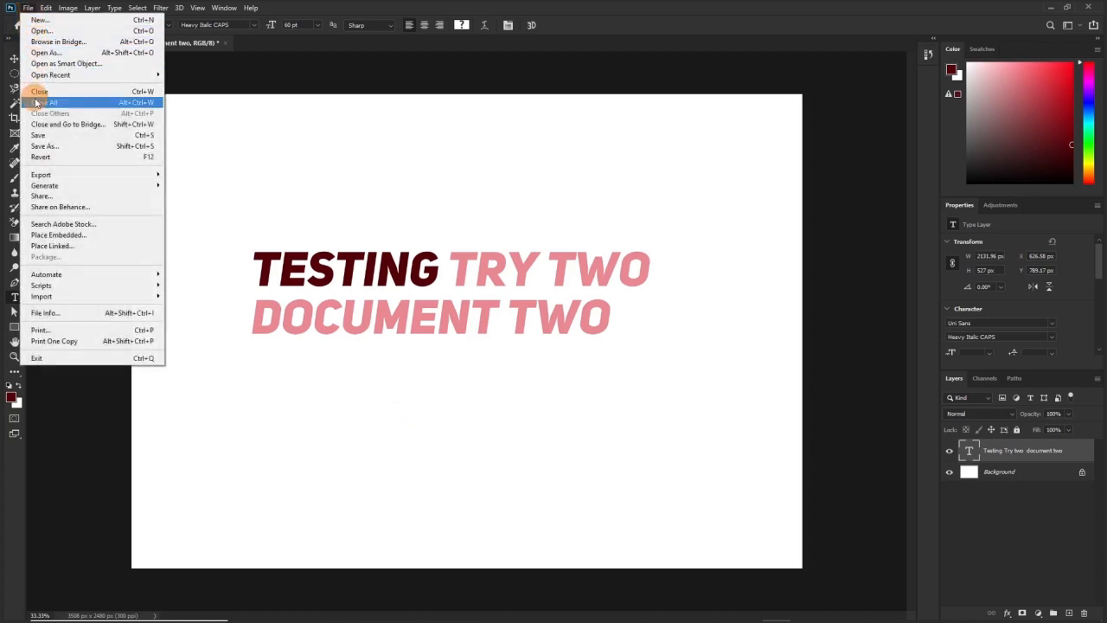
left_click(321, 185)
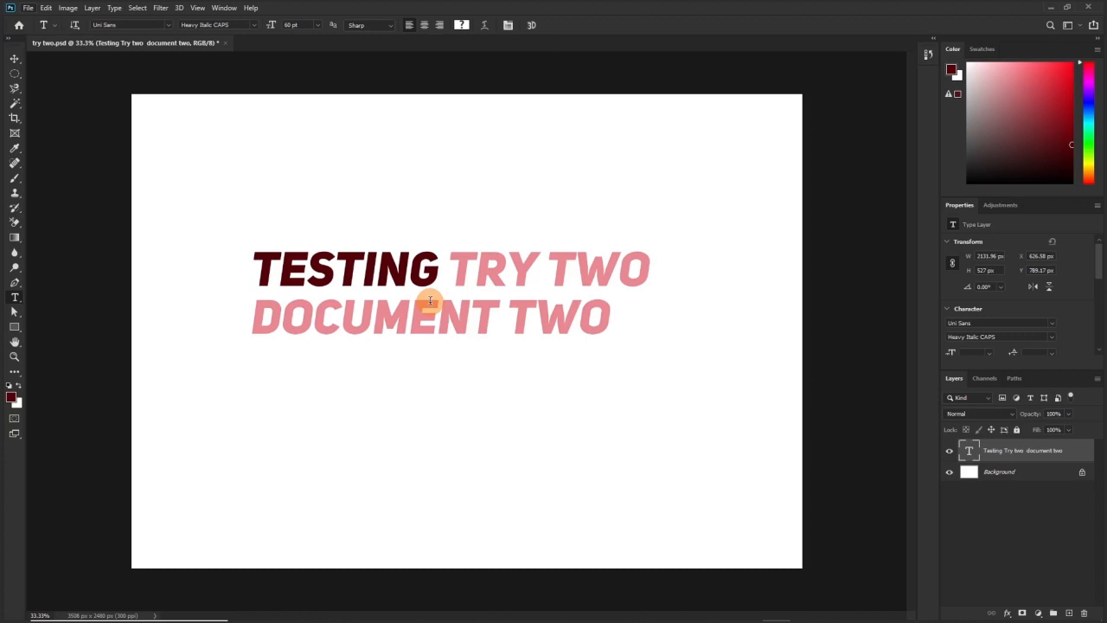
left_click(27, 8)
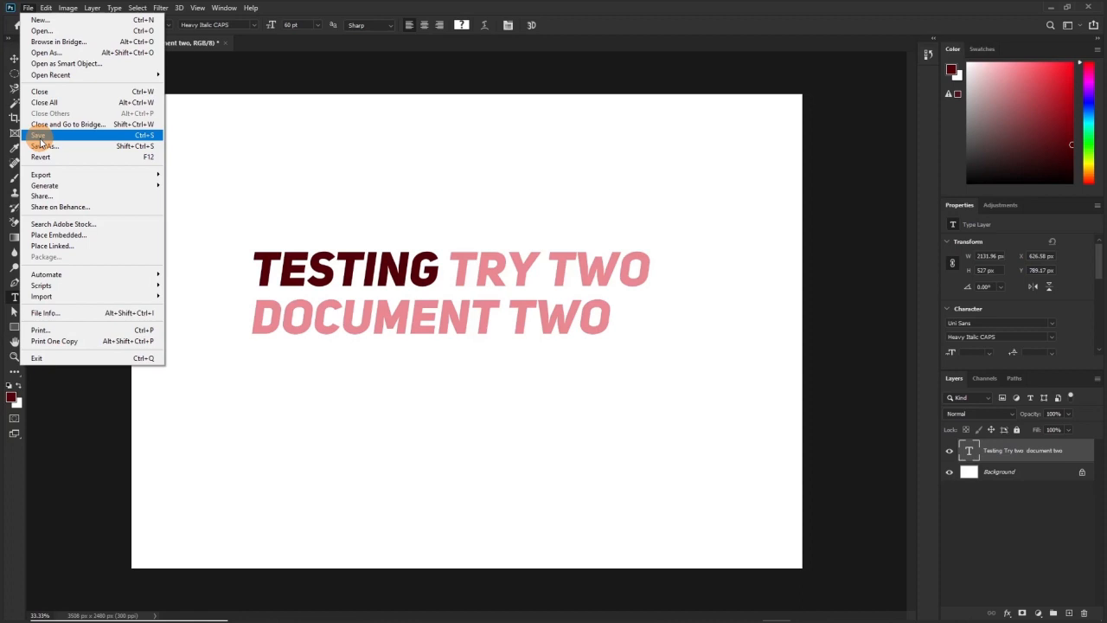
left_click(40, 141)
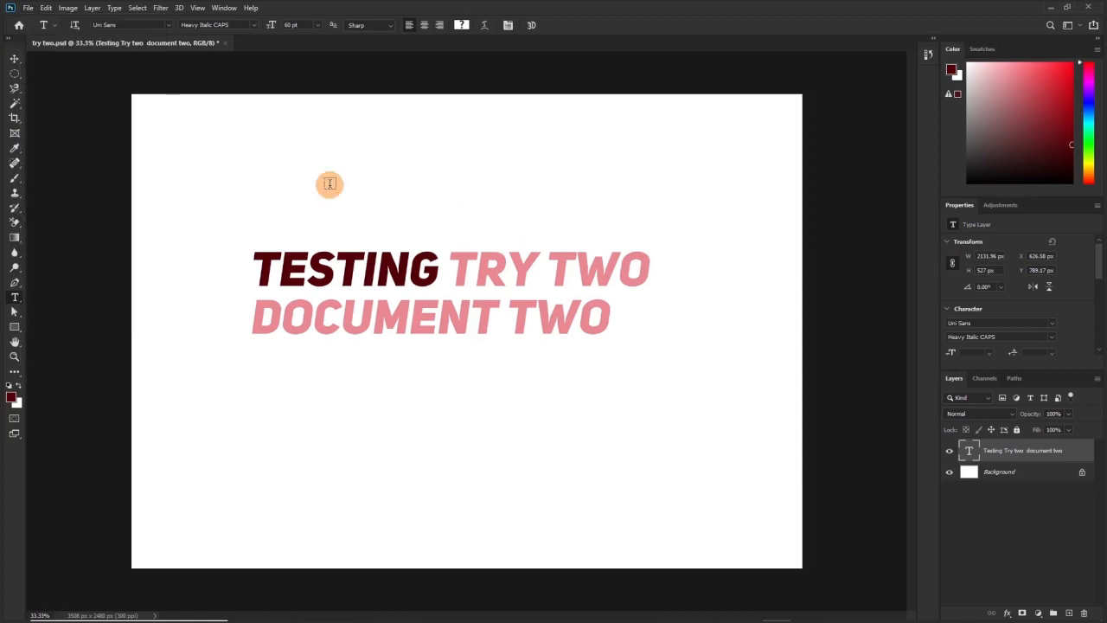